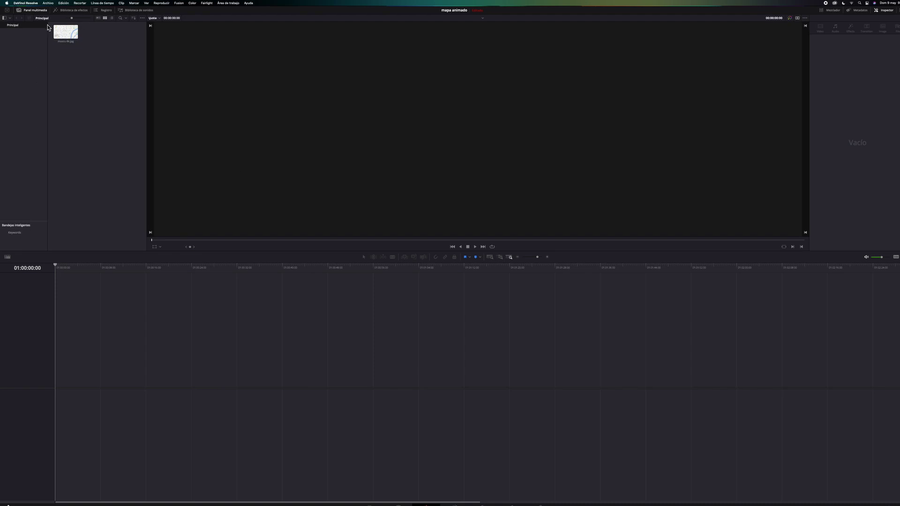
Preview the Moscow map, then start a new Fusion composition from the empty Media Pool.
{"action": "left_click", "coordinate": [59, 33]}
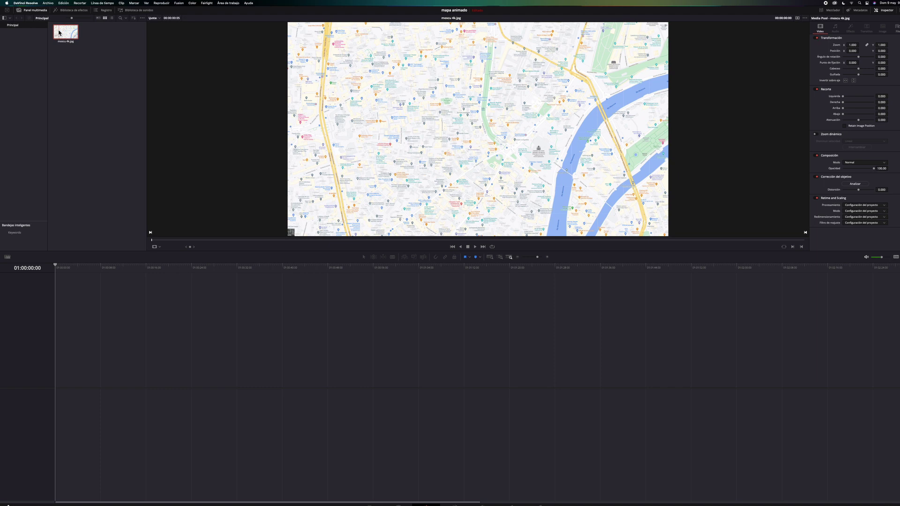
{"action": "left_click", "coordinate": [100, 142]}
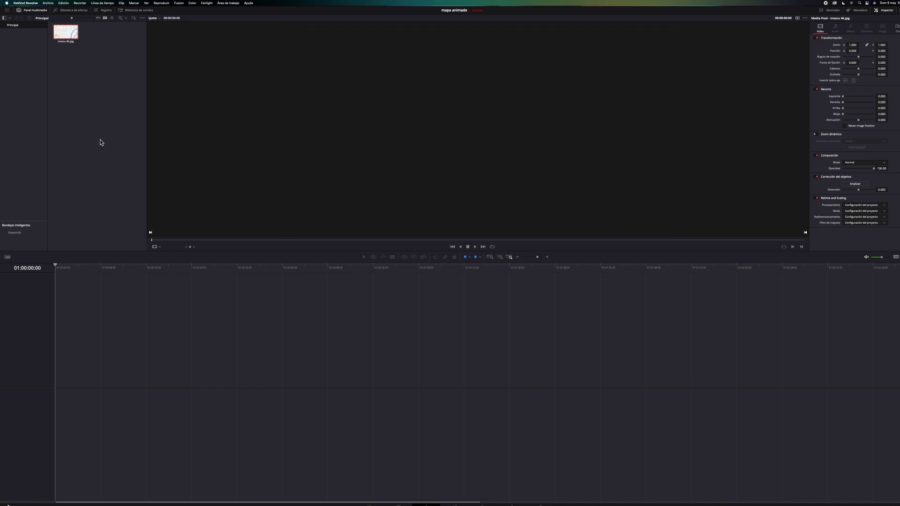
{"action": "right_click", "coordinate": [91, 106]}
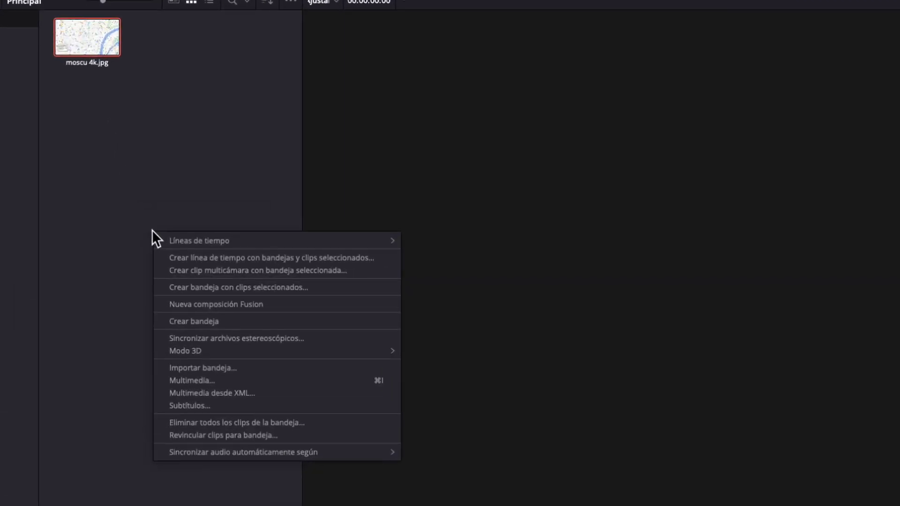
{"action": "left_click", "coordinate": [202, 305]}
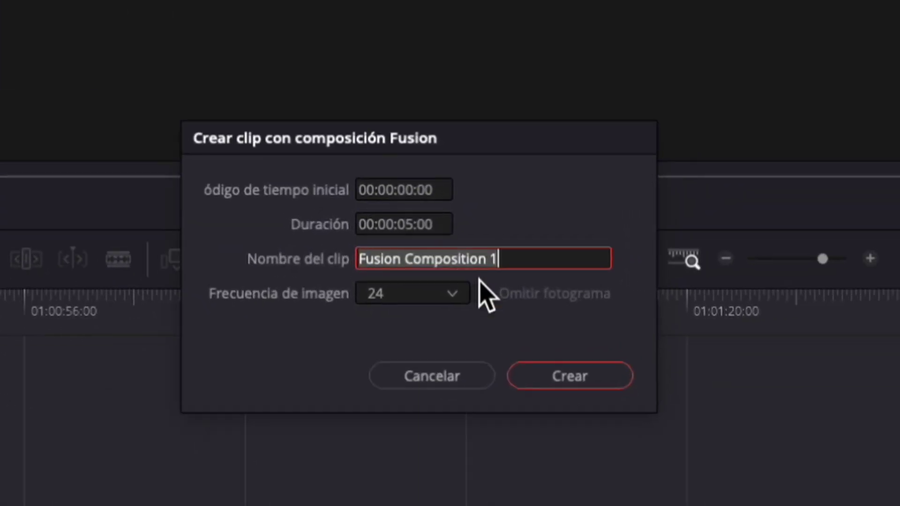
Set the composition's duration to 00:00:10:00 and name the clip 'ruta'.
{"action": "left_click", "coordinate": [402, 225]}
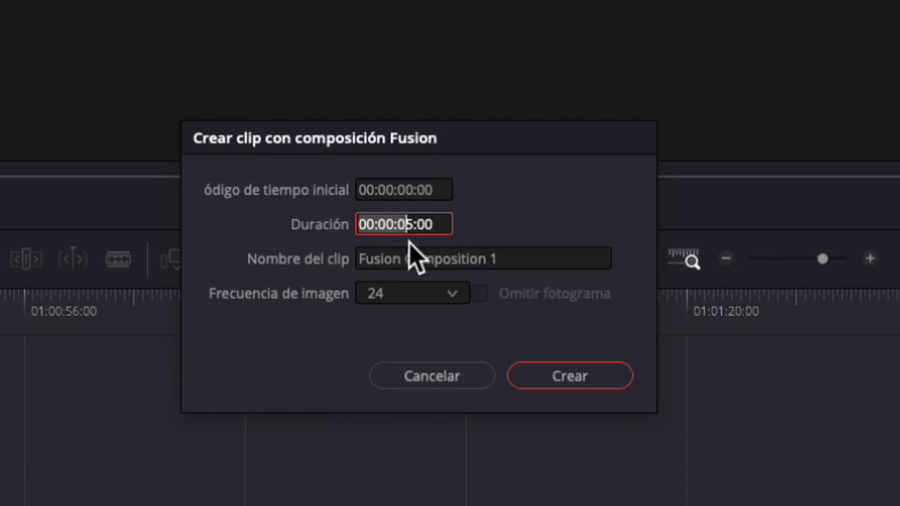
{"action": "key", "text": "BackSpace"}
{"action": "key", "text": "Delete"}
{"action": "type", "text": "10"}
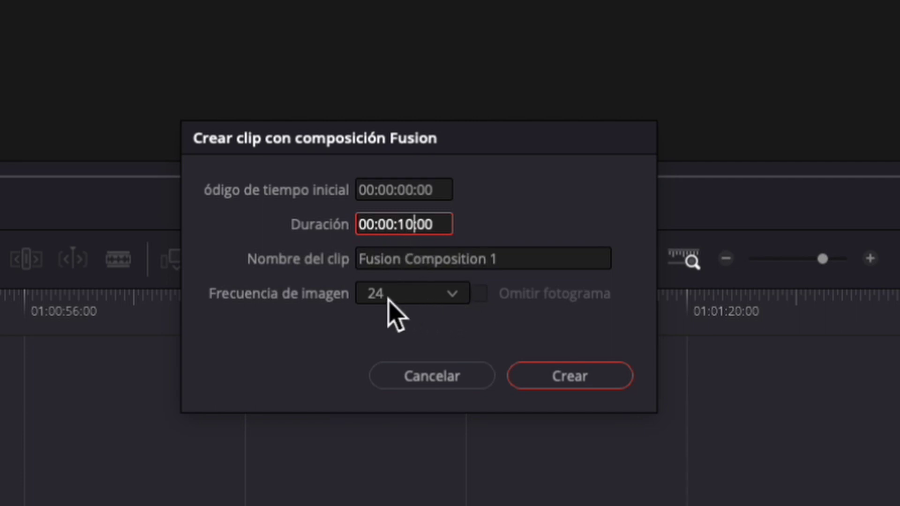
{"action": "left_click", "coordinate": [516, 259]}
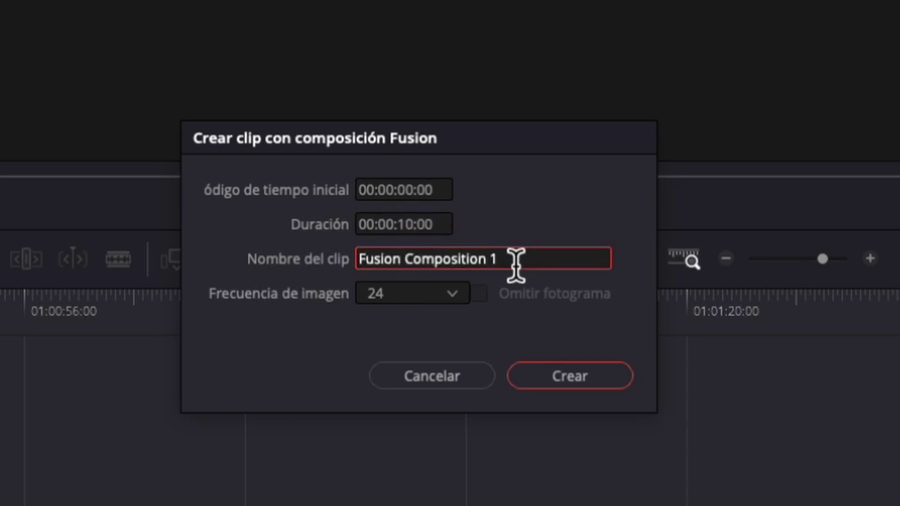
{"action": "key", "text": "BackSpace"}
{"action": "key", "text": "BackSpace"}
{"action": "key", "text": "BackSpace"}
{"action": "key", "text": "BackSpace"}
{"action": "key", "text": "BackSpace"}
{"action": "key", "text": "BackSpace"}
{"action": "key", "text": "BackSpace"}
{"action": "key", "text": "BackSpace"}
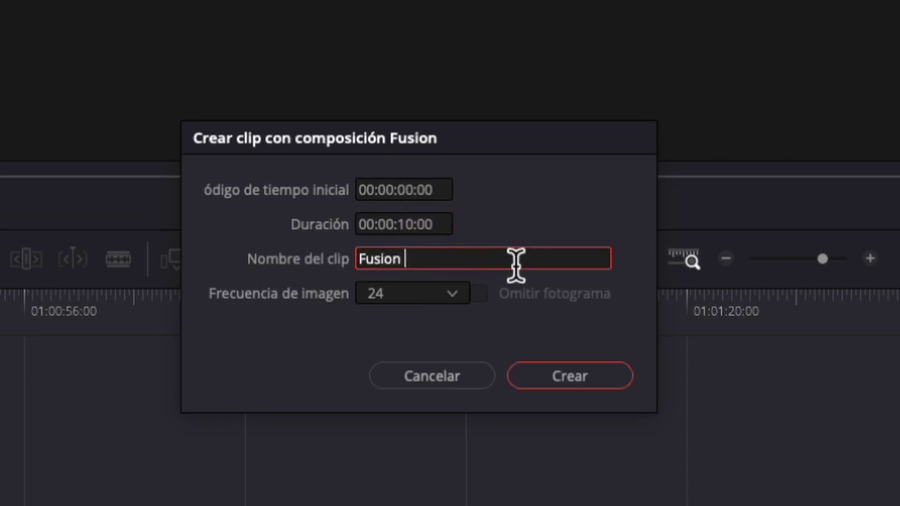
{"action": "key", "text": "BackSpace"}
{"action": "key", "text": "BackSpace"}
{"action": "key", "text": "BackSpace"}
{"action": "type", "text": "r"}
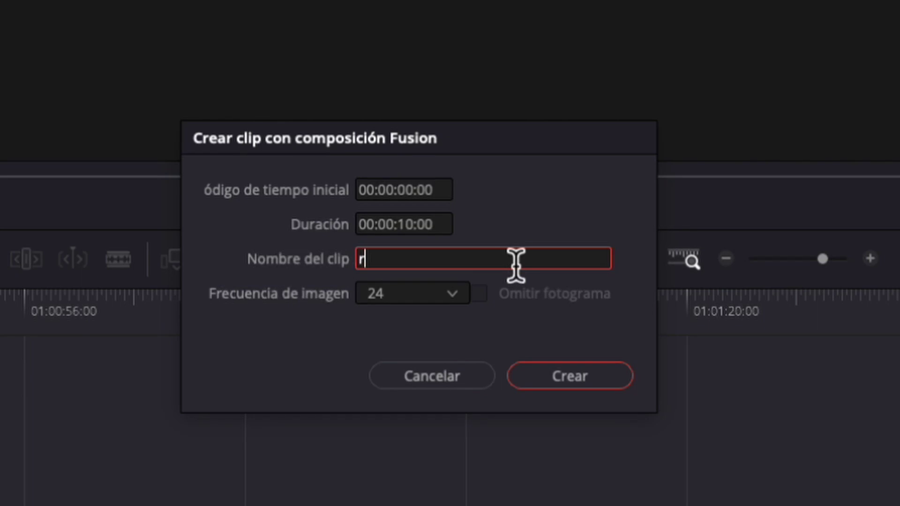
{"action": "type", "text": "uta"}
Create the ruta clip, place it on a new timeline, and open it in Fusion.
{"action": "left_click", "coordinate": [557, 374]}
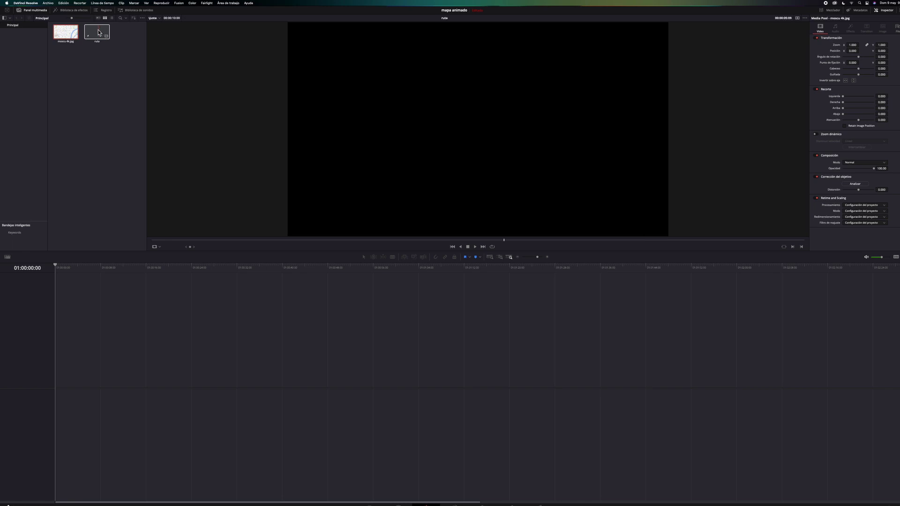
{"action": "left_click_drag", "start_coordinate": [99, 33], "coordinate": [56, 387]}
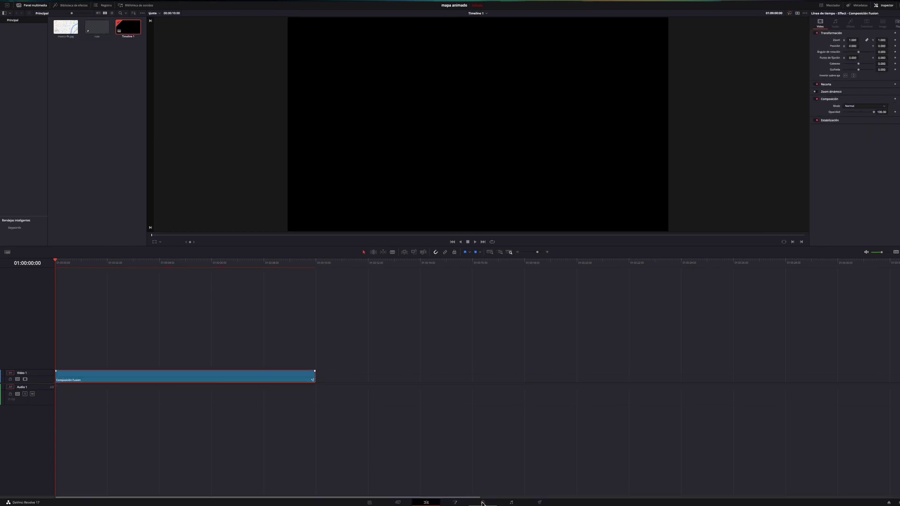
{"action": "left_click", "coordinate": [455, 503]}
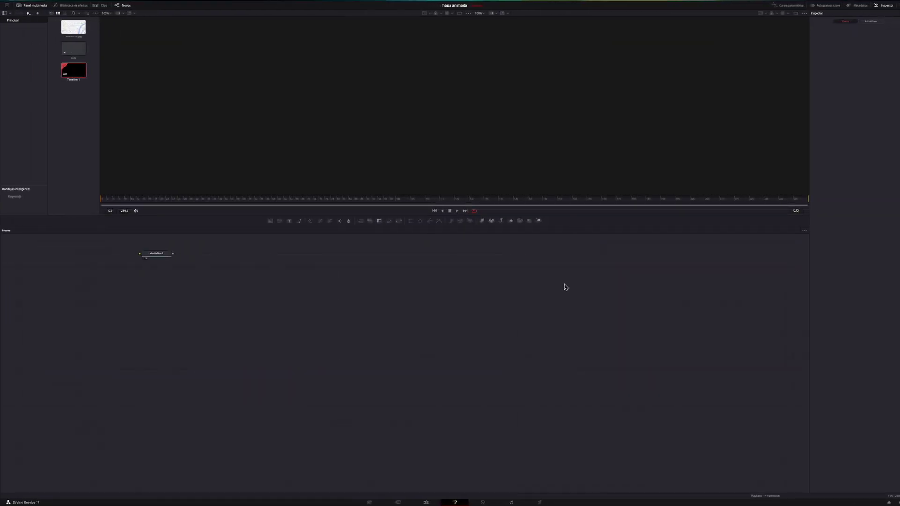
Move MediaOut1 to the right and add a Background node wired into it.
{"action": "left_click_drag", "start_coordinate": [155, 260], "coordinate": [600, 379]}
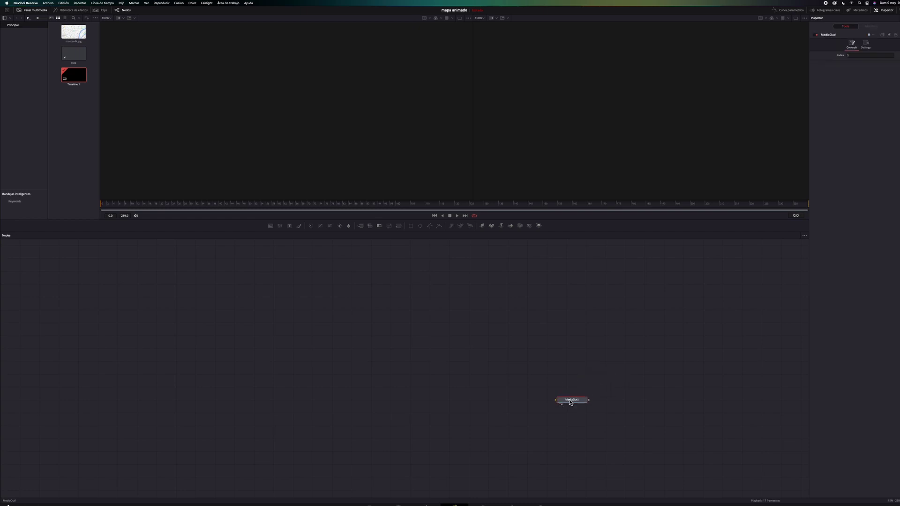
{"action": "left_click_drag", "start_coordinate": [600, 379], "coordinate": [565, 391]}
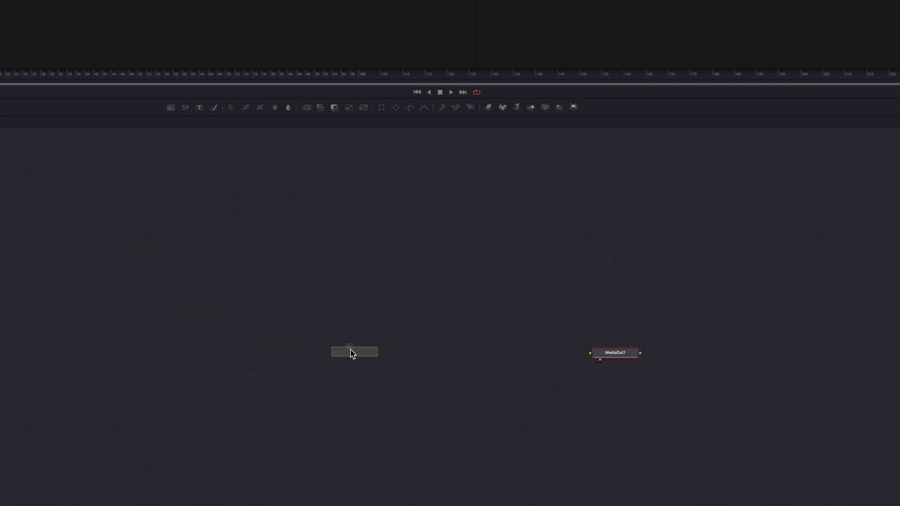
{"action": "mouse_move", "coordinate": [170, 109]}
{"action": "left_mouse_down"}
{"action": "mouse_move", "coordinate": [331, 346]}
{"action": "mouse_move", "coordinate": [590, 356]}
{"action": "left_mouse_up"}
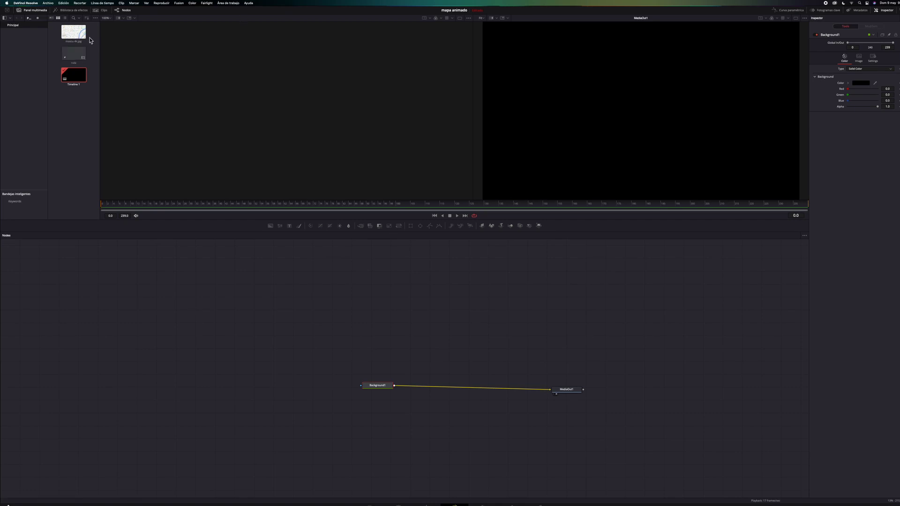
Add moscu 4k.jpg as MediaIn1, merge it over Background1, and shift MediaOut1 right.
{"action": "left_click", "coordinate": [75, 32]}
{"action": "left_click_drag", "start_coordinate": [75, 33], "coordinate": [393, 328]}
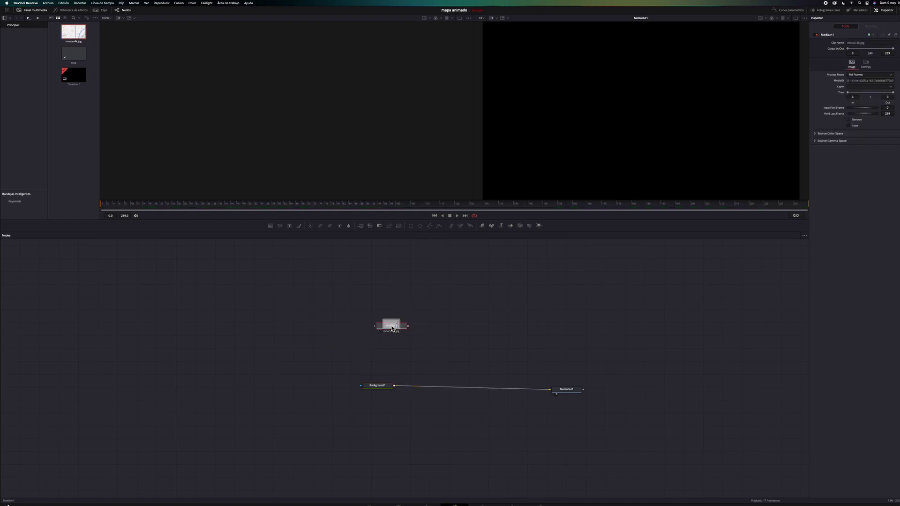
{"action": "left_click_drag", "start_coordinate": [408, 326], "coordinate": [402, 371]}
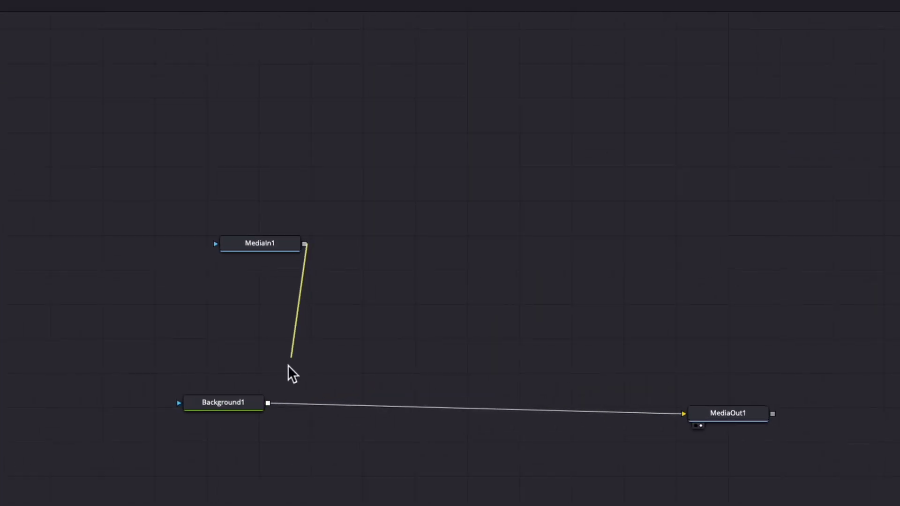
{"action": "left_click_drag", "start_coordinate": [288, 364], "coordinate": [266, 404]}
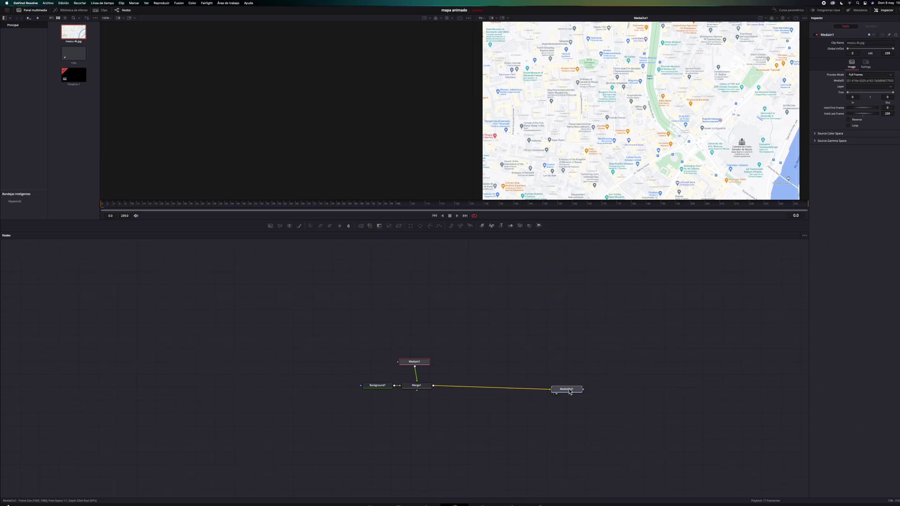
{"action": "left_click_drag", "start_coordinate": [566, 389], "coordinate": [703, 390]}
{"action": "left_click", "coordinate": [703, 390]}
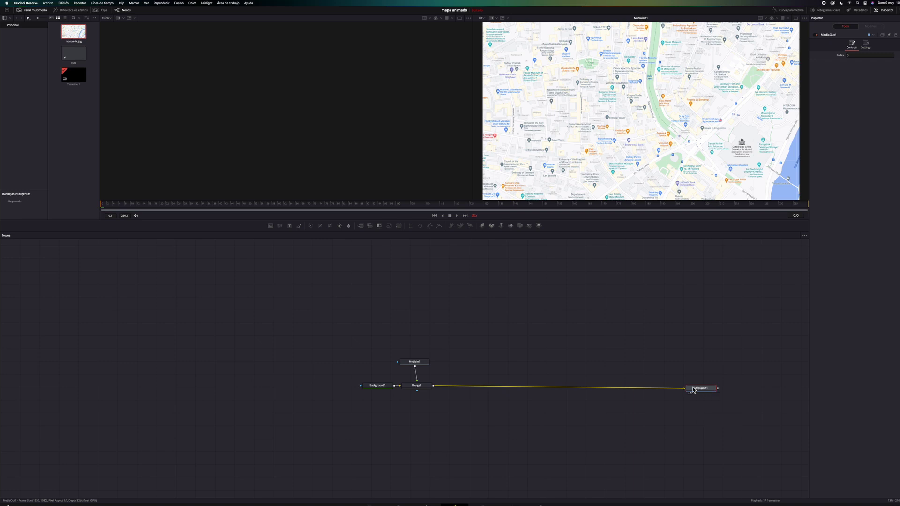
Add a Background2 node with a Polygon1 mask, and select Background2.
{"action": "left_click_drag", "start_coordinate": [64, 195], "coordinate": [484, 445]}
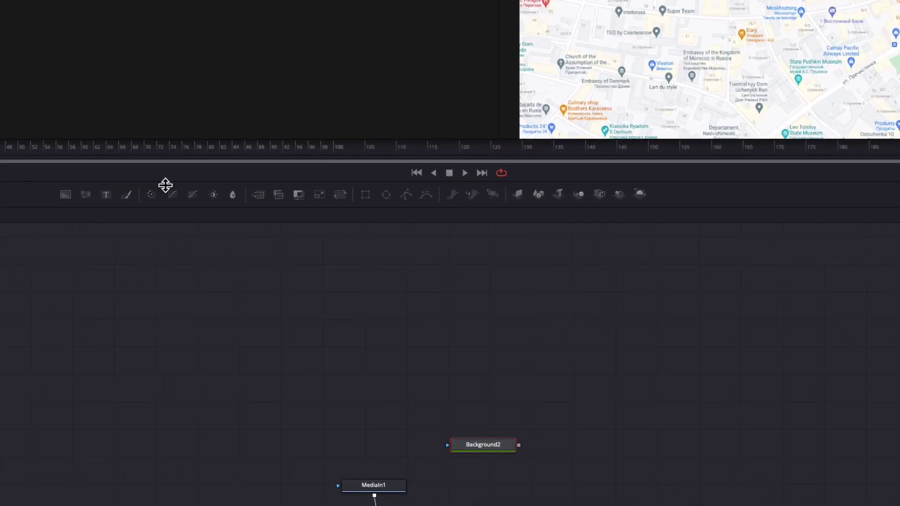
{"action": "mouse_move", "coordinate": [405, 197]}
{"action": "left_mouse_down"}
{"action": "mouse_move", "coordinate": [491, 373]}
{"action": "mouse_move", "coordinate": [491, 446]}
{"action": "left_mouse_up"}
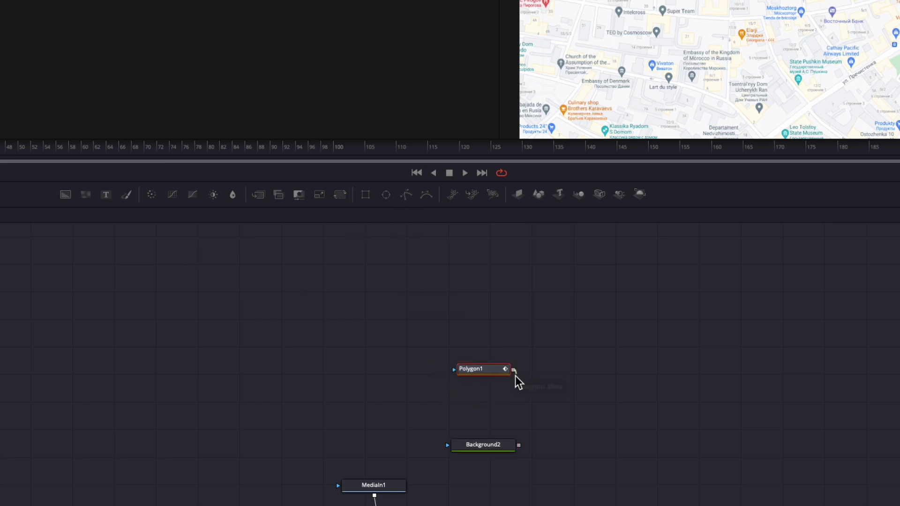
{"action": "left_click", "coordinate": [494, 448]}
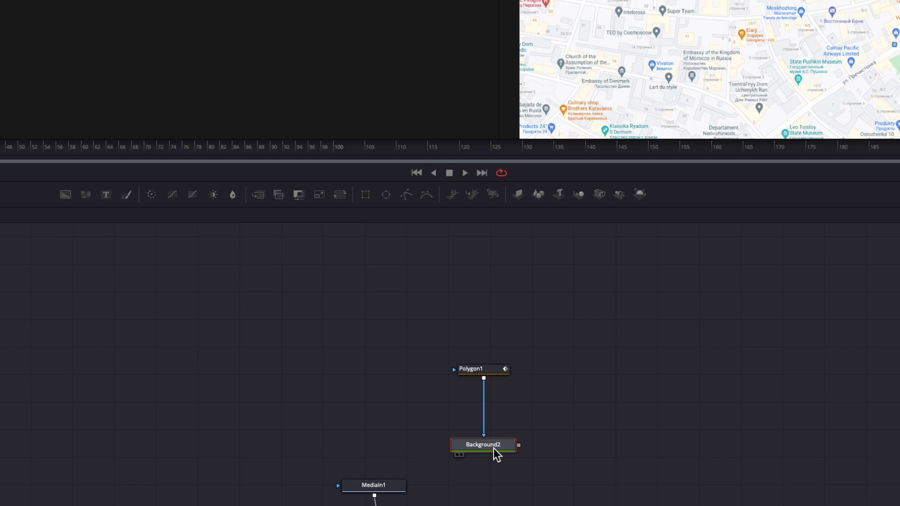
Rename Background2 to fondoruta.
{"action": "key", "text": "F2"}
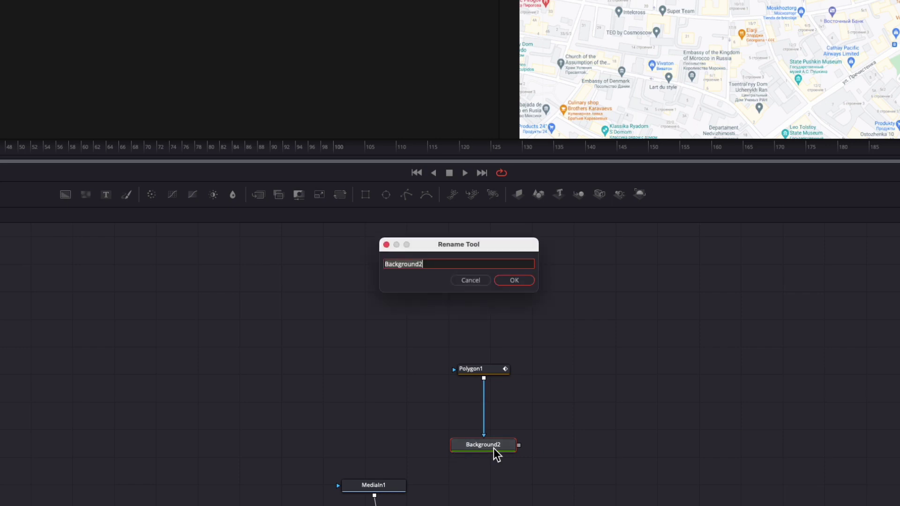
{"action": "type", "text": "f"}
{"action": "type", "text": "omdp"}
{"action": "key", "text": "BackSpace"}
{"action": "key", "text": "BackSpace"}
{"action": "key", "text": "BackSpace"}
{"action": "type", "text": "fo"}
{"action": "type", "text": "ndoruta"}
{"action": "key", "text": "Return"}
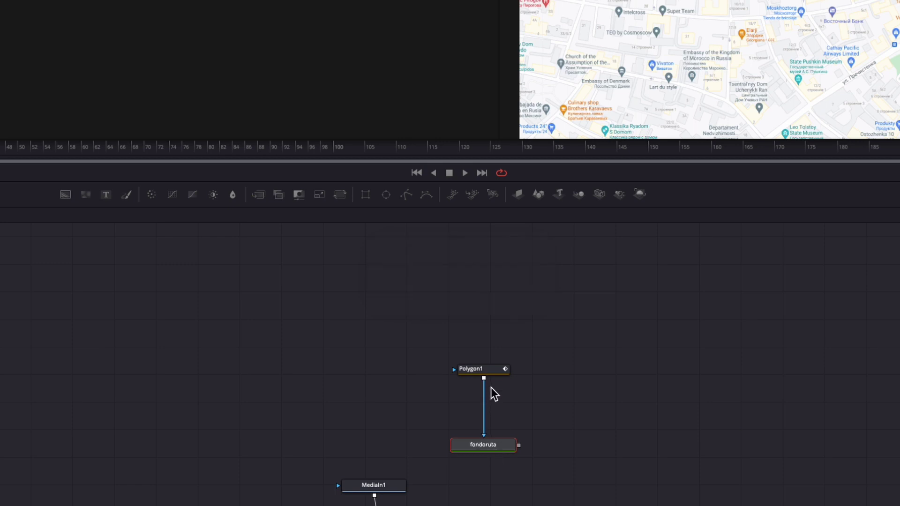
Rename Polygon1 to ruta.
{"action": "left_click", "coordinate": [469, 364]}
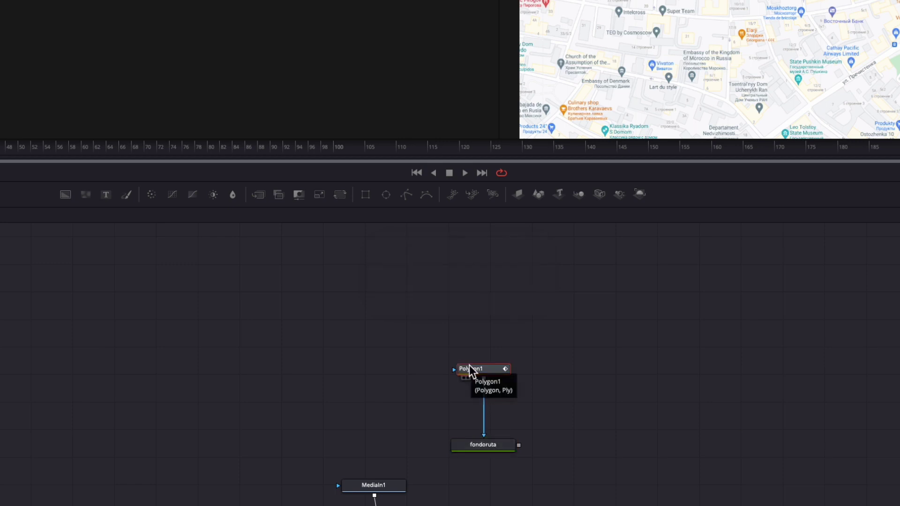
{"action": "key", "text": "F2"}
{"action": "type", "text": "ruta"}
{"action": "key", "text": "Return"}
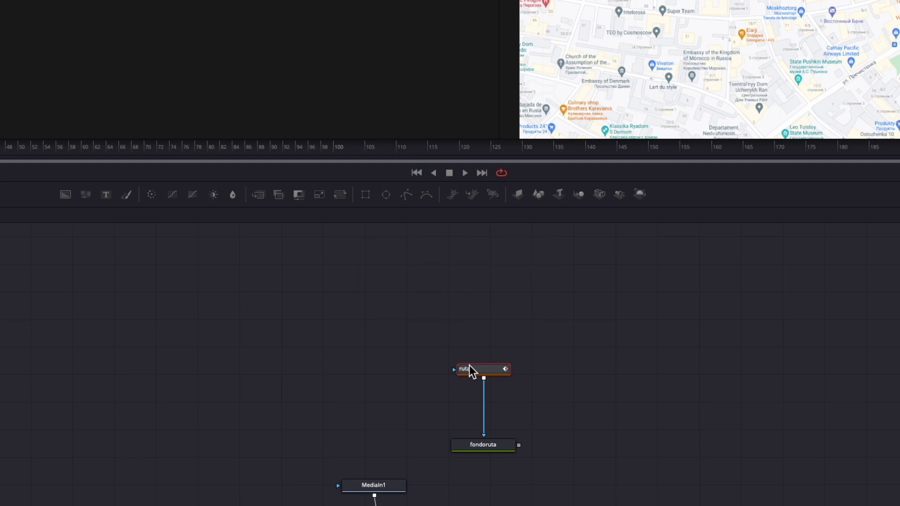
Rename MediaIn1 to mapa, then check the Background1 and mapa frame sizes.
{"action": "left_click", "coordinate": [383, 359]}
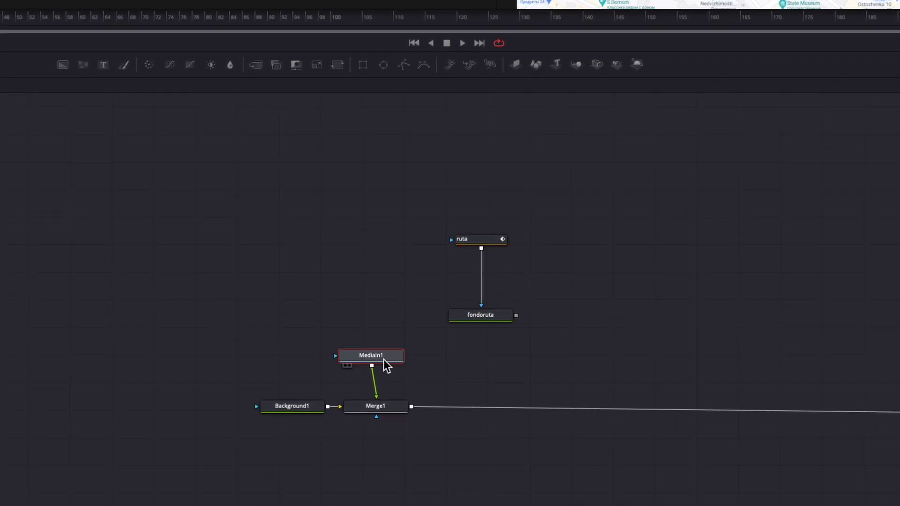
{"action": "key", "text": "F2"}
{"action": "type", "text": "mapa"}
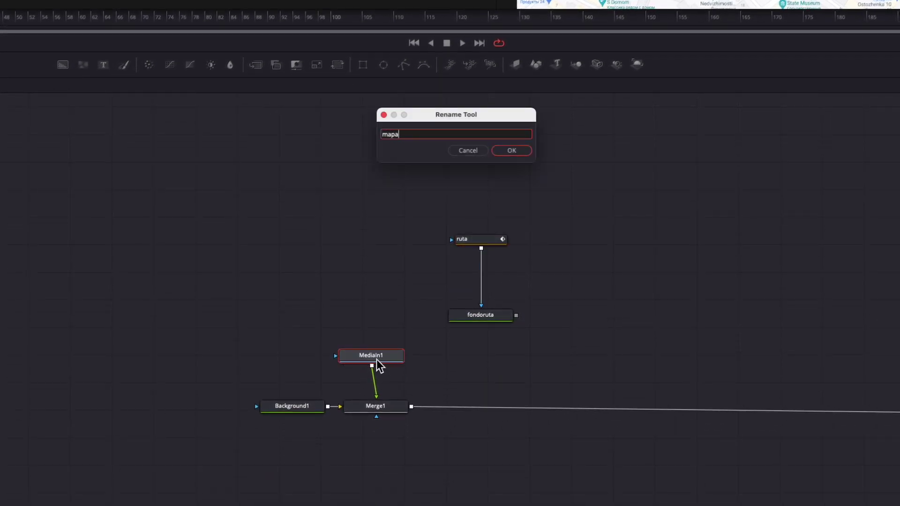
{"action": "key", "text": "Return"}
{"action": "left_click", "coordinate": [301, 407]}
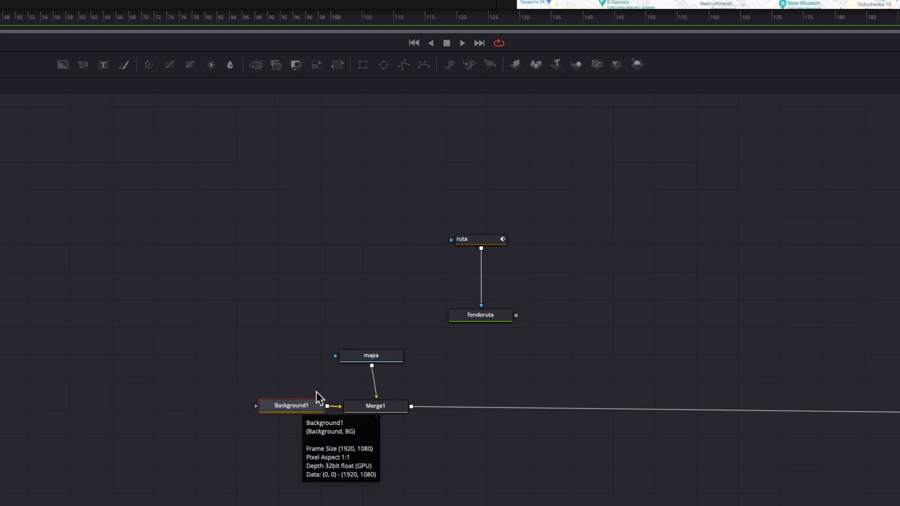
{"action": "left_click", "coordinate": [378, 358]}
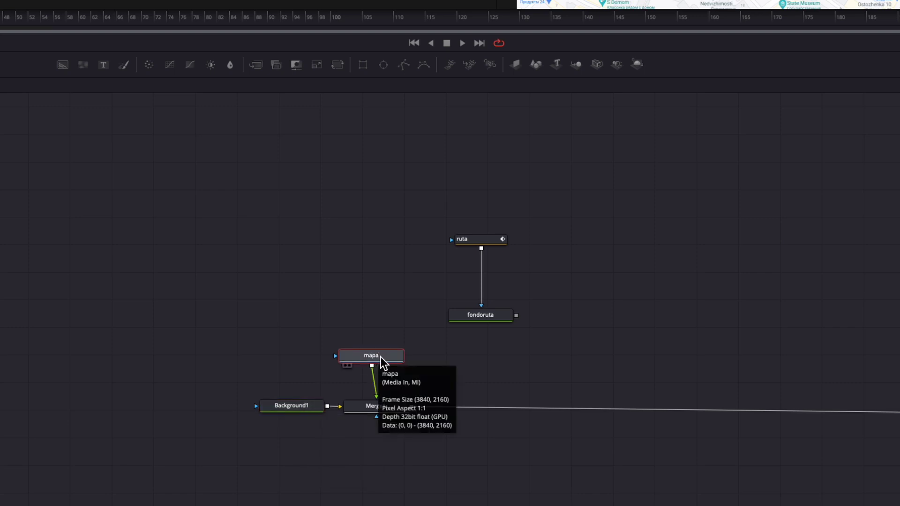
Start the ruta route on the street and extend it rightward with two points.
{"action": "left_click", "coordinate": [477, 240]}
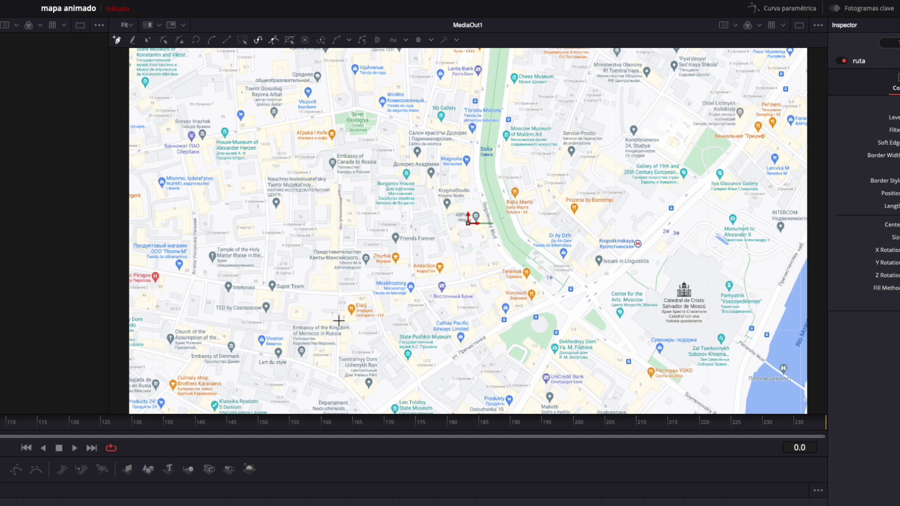
{"action": "left_click", "coordinate": [341, 293]}
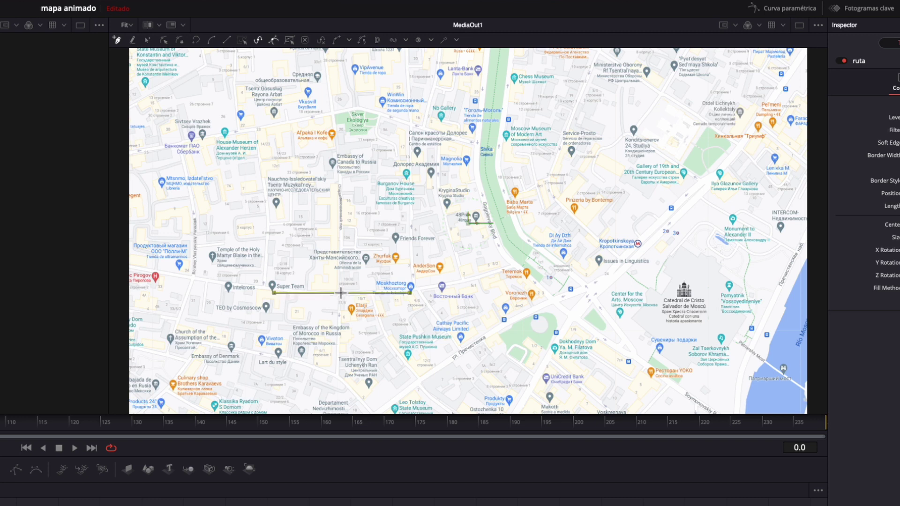
{"action": "scroll", "coordinate": [341, 293], "scroll_direction": "up", "scroll_amount": 3}
{"action": "scroll", "coordinate": [341, 293], "scroll_direction": "up", "scroll_amount": 3}
{"action": "scroll", "coordinate": [341, 292], "scroll_direction": "up", "scroll_amount": 2}
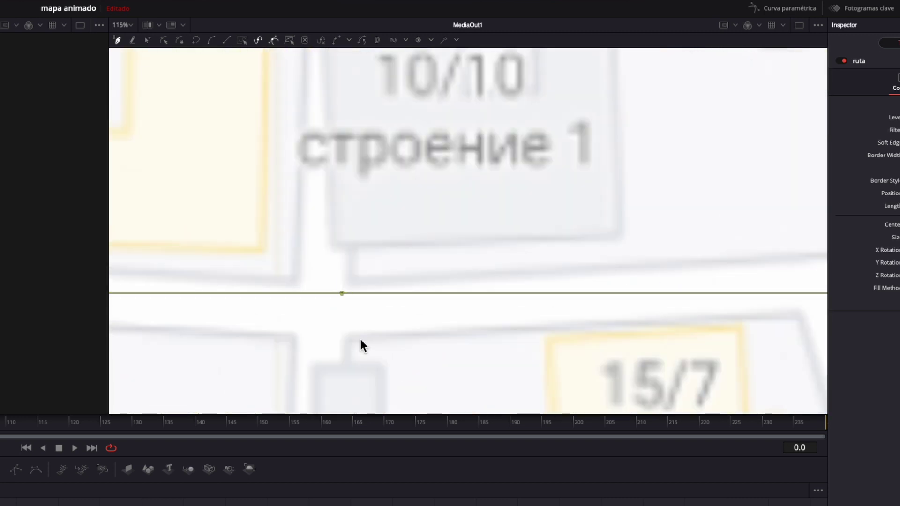
{"action": "left_click_drag", "start_coordinate": [342, 294], "coordinate": [332, 307]}
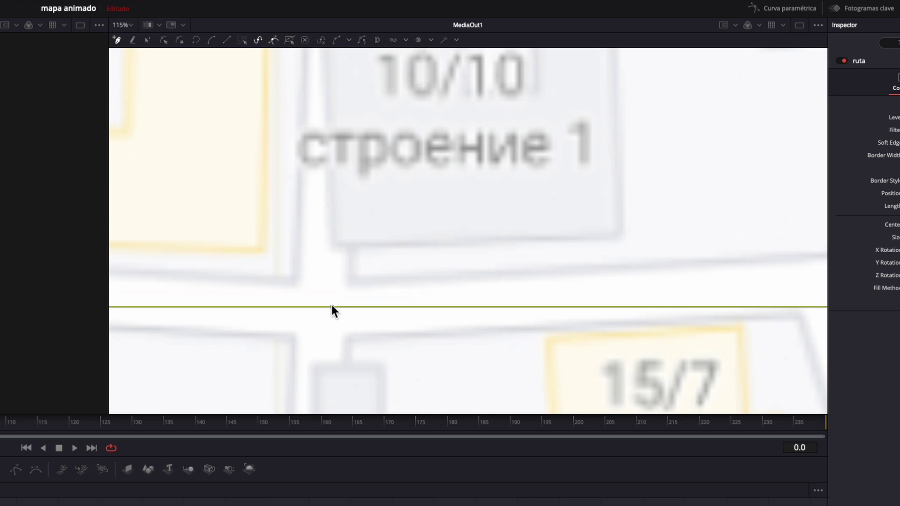
{"action": "left_click", "coordinate": [607, 298]}
{"action": "left_click", "coordinate": [729, 294]}
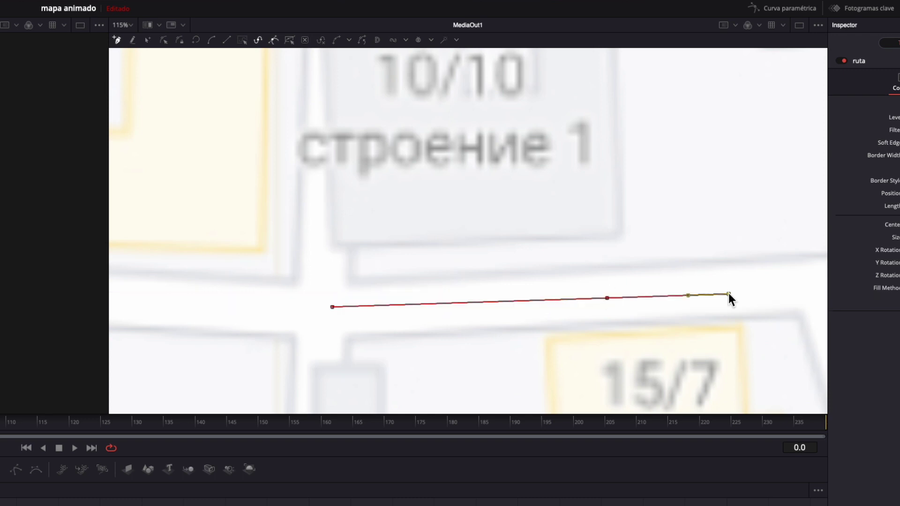
Trace the route down the side street, along Prechistenka, past Cathay Pacific, toward Teremok.
{"action": "scroll", "coordinate": [729, 293], "scroll_direction": "down", "scroll_amount": 3}
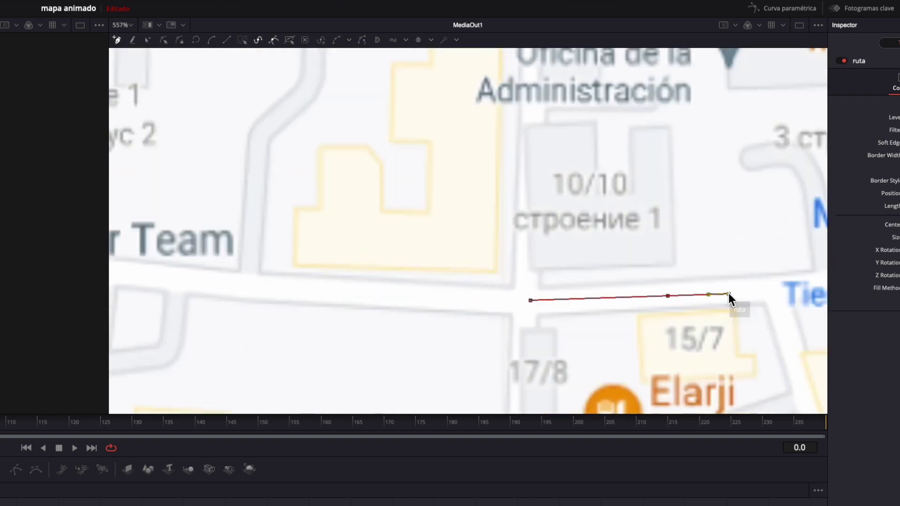
{"action": "scroll", "coordinate": [728, 294], "scroll_direction": "down", "scroll_amount": 3}
{"action": "scroll", "coordinate": [728, 294], "scroll_direction": "down", "scroll_amount": 2}
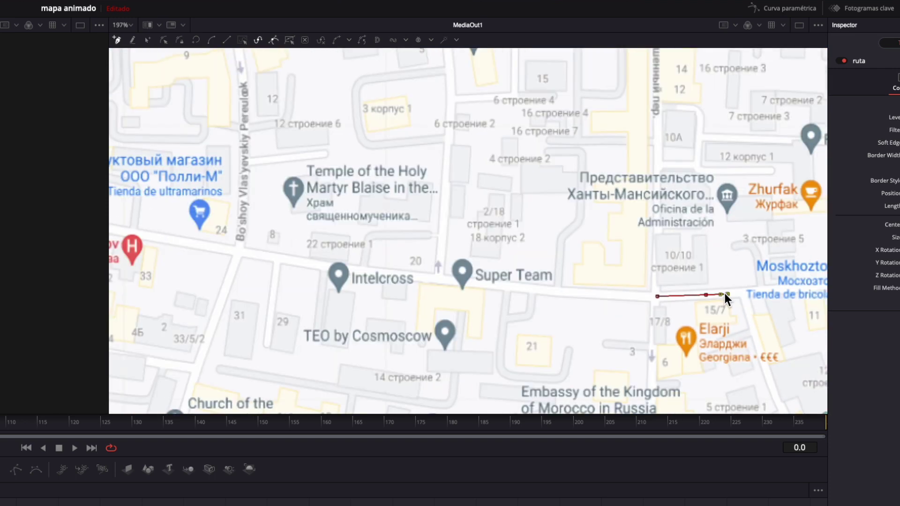
{"action": "left_click_drag", "start_coordinate": [722, 294], "coordinate": [386, 204]}
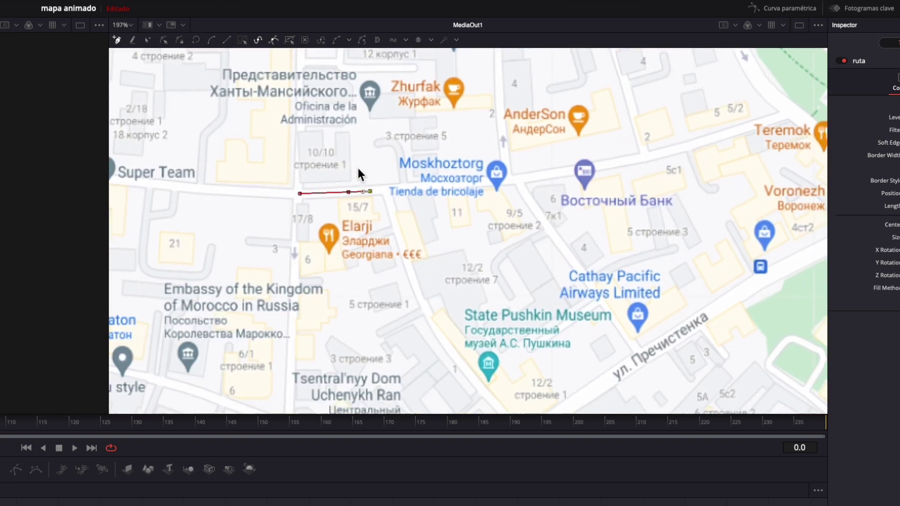
{"action": "left_click", "coordinate": [375, 160]}
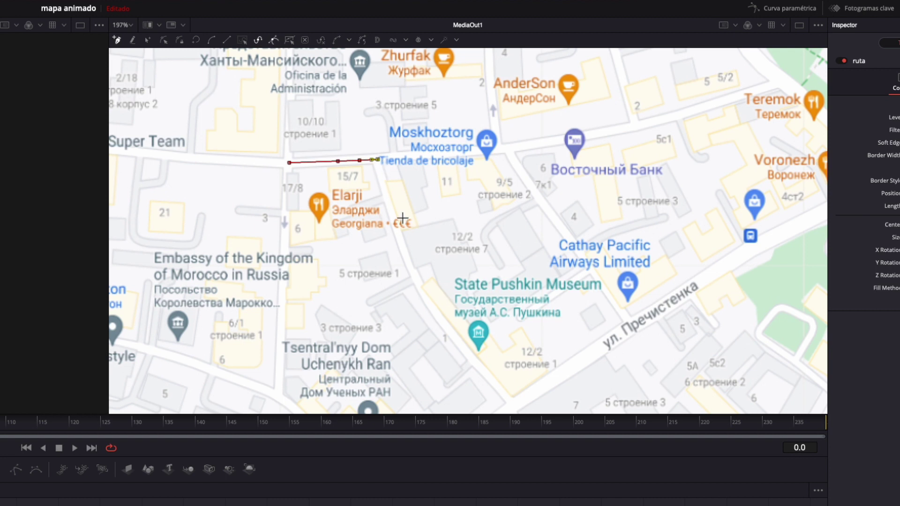
{"action": "left_click", "coordinate": [401, 239]}
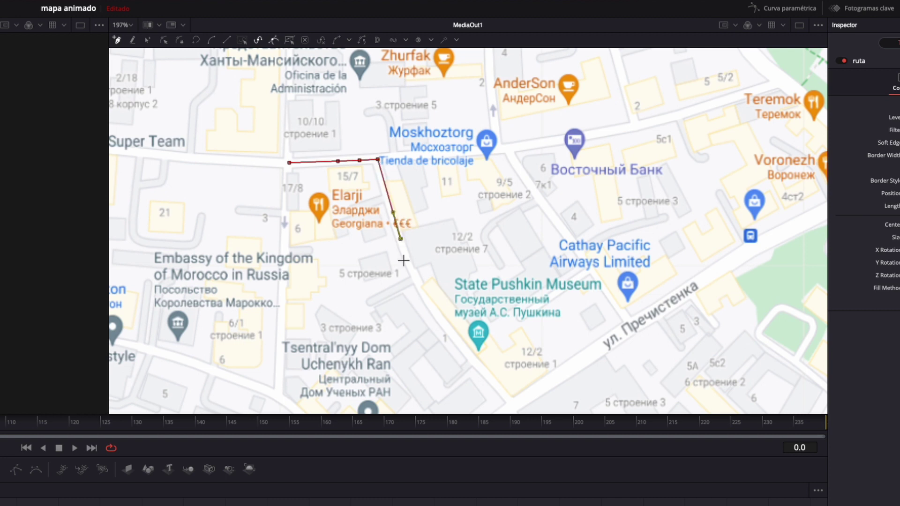
{"action": "left_click", "coordinate": [417, 283]}
{"action": "left_click", "coordinate": [445, 329]}
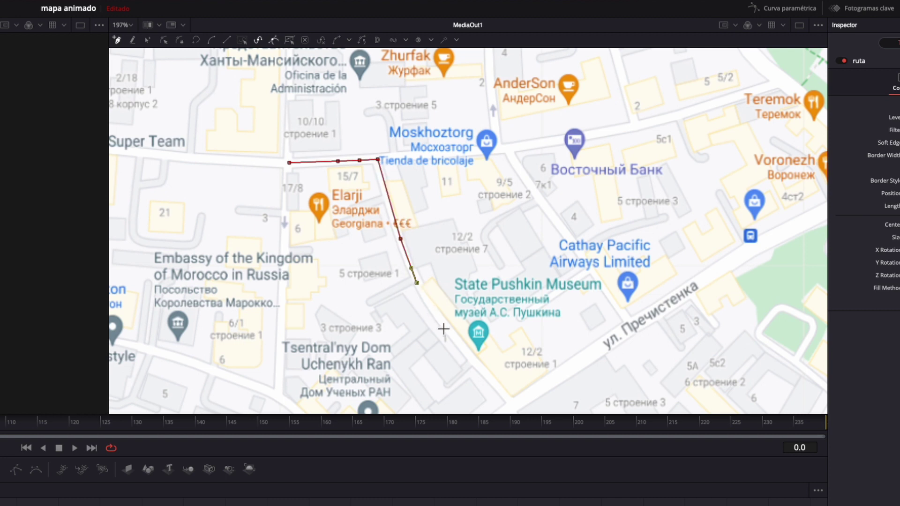
{"action": "left_click", "coordinate": [511, 400]}
{"action": "left_click", "coordinate": [520, 403]}
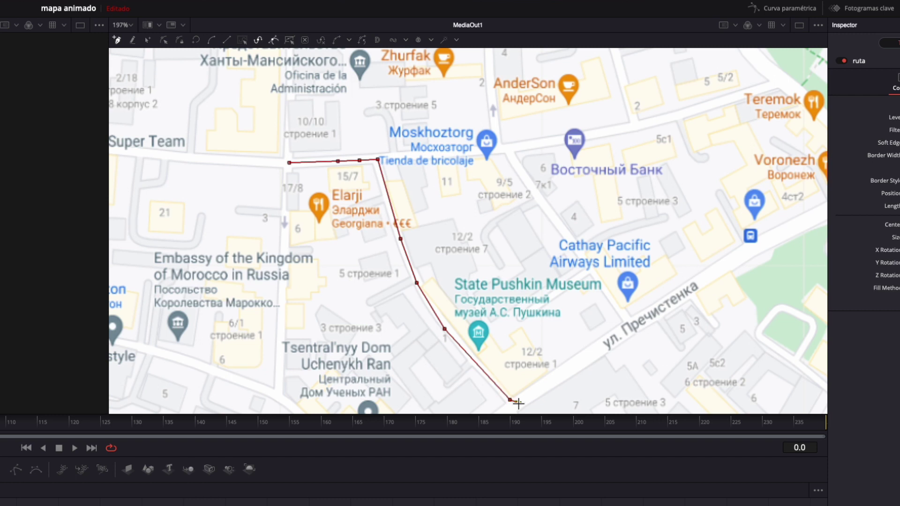
{"action": "left_click", "coordinate": [572, 365]}
{"action": "left_click", "coordinate": [627, 326]}
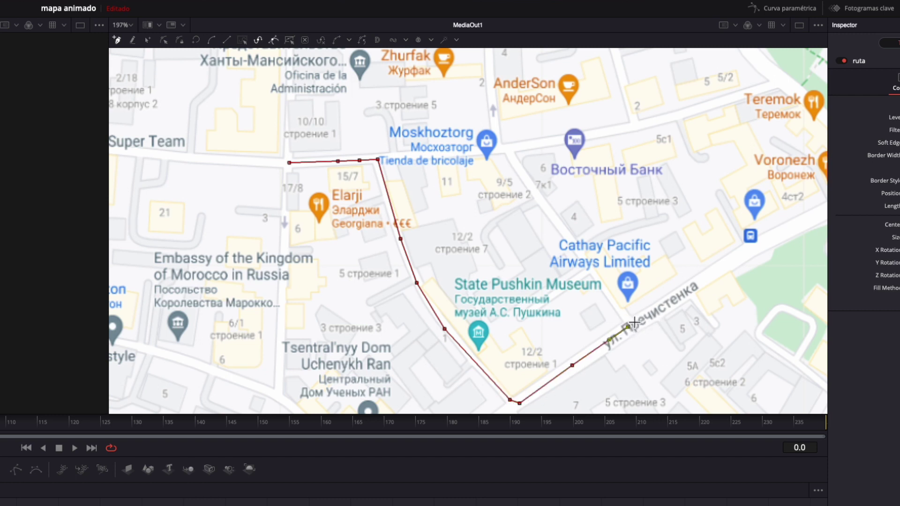
{"action": "left_click", "coordinate": [621, 311]}
{"action": "left_click", "coordinate": [591, 271]}
{"action": "left_click", "coordinate": [567, 233]}
{"action": "left_click", "coordinate": [542, 201]}
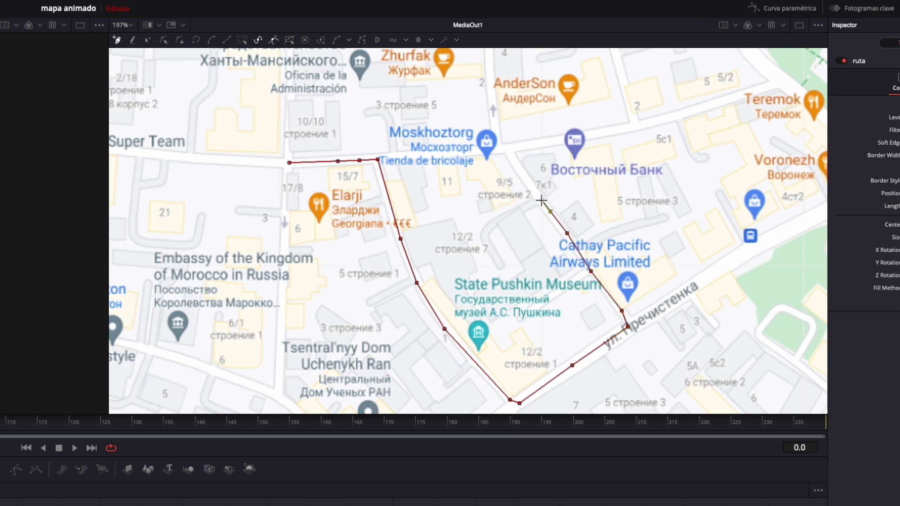
{"action": "left_click", "coordinate": [505, 149]}
{"action": "left_click", "coordinate": [575, 138]}
{"action": "left_click", "coordinate": [609, 133]}
{"action": "left_click", "coordinate": [678, 116]}
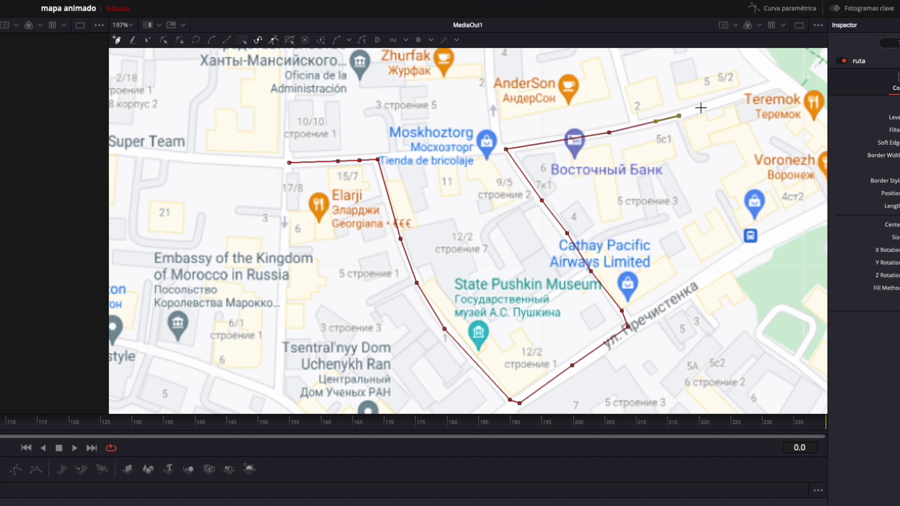
{"action": "left_click", "coordinate": [736, 99]}
{"action": "left_click", "coordinate": [761, 91]}
{"action": "left_click", "coordinate": [781, 86]}
Continue the route past Teremok to Dokhodnyy Dom, the lower-right corner, and toward the boulevard.
{"action": "mouse_move", "coordinate": [687, 181]}
{"action": "left_mouse_down"}
{"action": "mouse_move", "coordinate": [457, 214]}
{"action": "mouse_move", "coordinate": [383, 254]}
{"action": "left_mouse_up"}
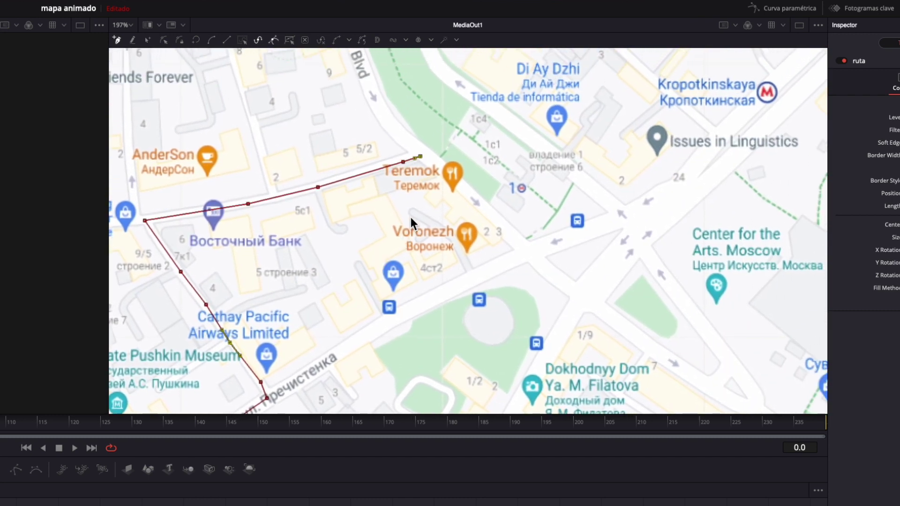
{"action": "left_click", "coordinate": [474, 196]}
{"action": "left_click", "coordinate": [509, 230]}
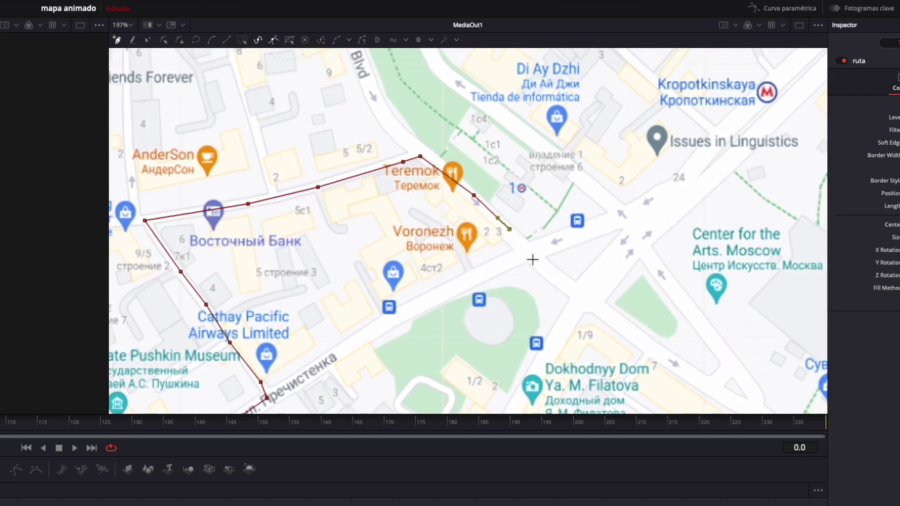
{"action": "left_click", "coordinate": [536, 261]}
{"action": "left_click", "coordinate": [563, 280]}
{"action": "left_click", "coordinate": [576, 290]}
{"action": "left_click", "coordinate": [605, 312]}
{"action": "left_click", "coordinate": [639, 341]}
{"action": "left_click", "coordinate": [667, 360]}
{"action": "left_click", "coordinate": [680, 370]}
{"action": "left_click", "coordinate": [708, 387]}
{"action": "left_click", "coordinate": [730, 400]}
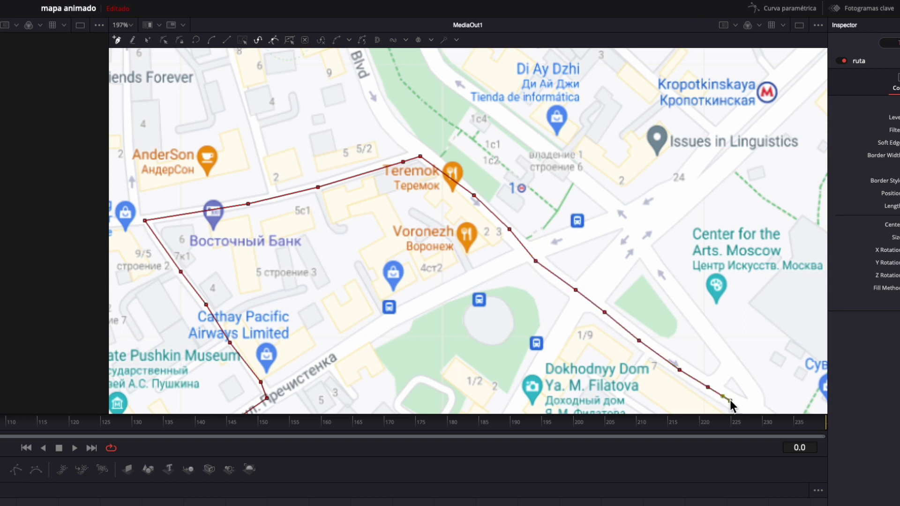
{"action": "left_click", "coordinate": [749, 404]}
{"action": "left_click", "coordinate": [757, 405]}
{"action": "left_click", "coordinate": [756, 390]}
{"action": "left_click", "coordinate": [704, 327]}
{"action": "left_click", "coordinate": [669, 290]}
{"action": "left_click", "coordinate": [658, 265]}
{"action": "left_click", "coordinate": [636, 227]}
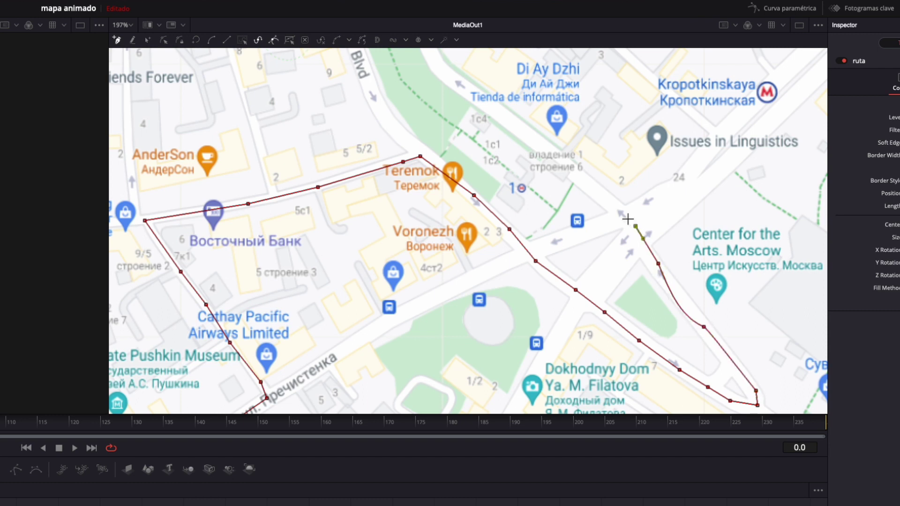
{"action": "left_click", "coordinate": [614, 205]}
{"action": "left_click", "coordinate": [495, 113]}
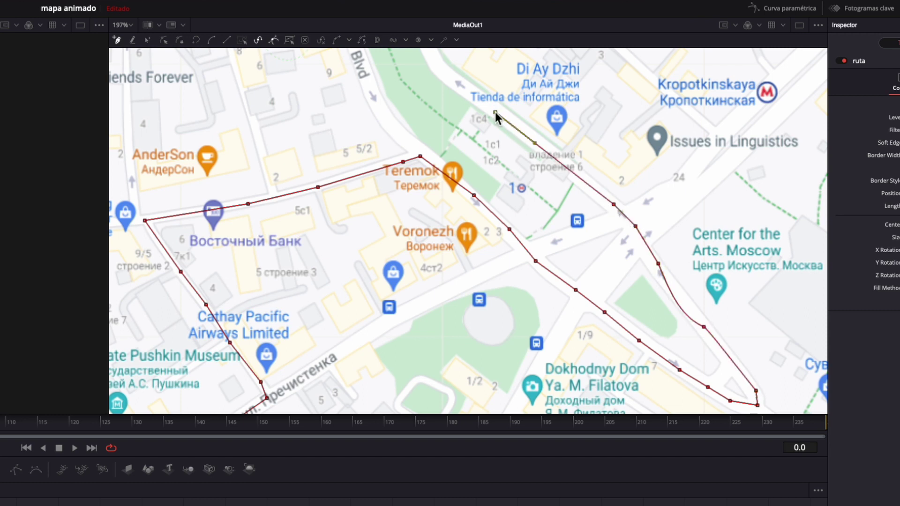
{"action": "left_click", "coordinate": [449, 75]}
Extend the route up Gogolevsky Blvd to near the top of the map.
{"action": "left_click_drag", "start_coordinate": [425, 88], "coordinate": [485, 207]}
{"action": "left_click_drag", "start_coordinate": [508, 285], "coordinate": [547, 362]}
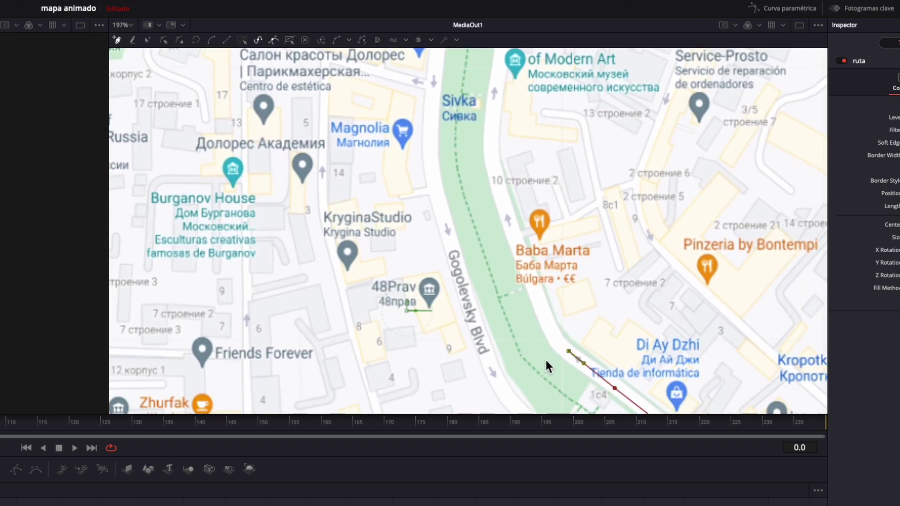
{"action": "left_click", "coordinate": [544, 314]}
{"action": "left_click", "coordinate": [506, 211]}
{"action": "left_click", "coordinate": [491, 141]}
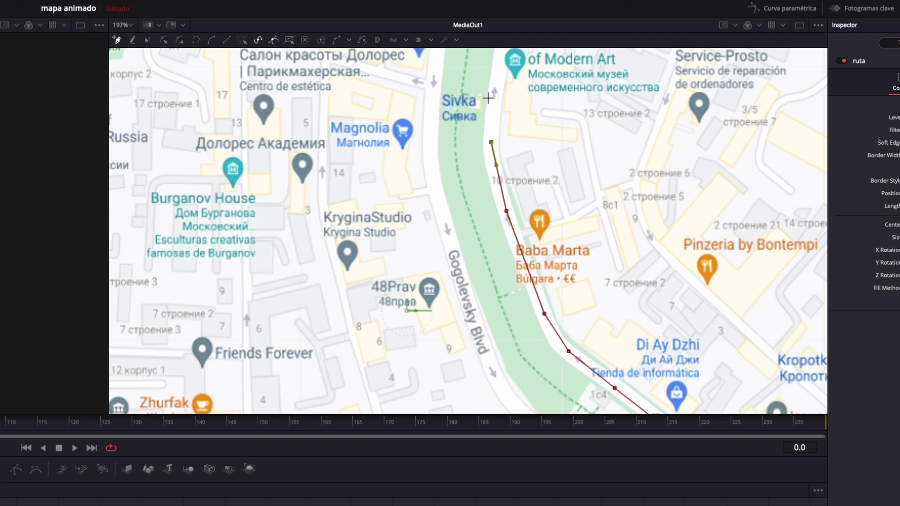
{"action": "left_click", "coordinate": [498, 80]}
Nudge the route's end point higher, view ruta in the left viewer, and select fondoruta.
{"action": "left_click_drag", "start_coordinate": [499, 81], "coordinate": [502, 66]}
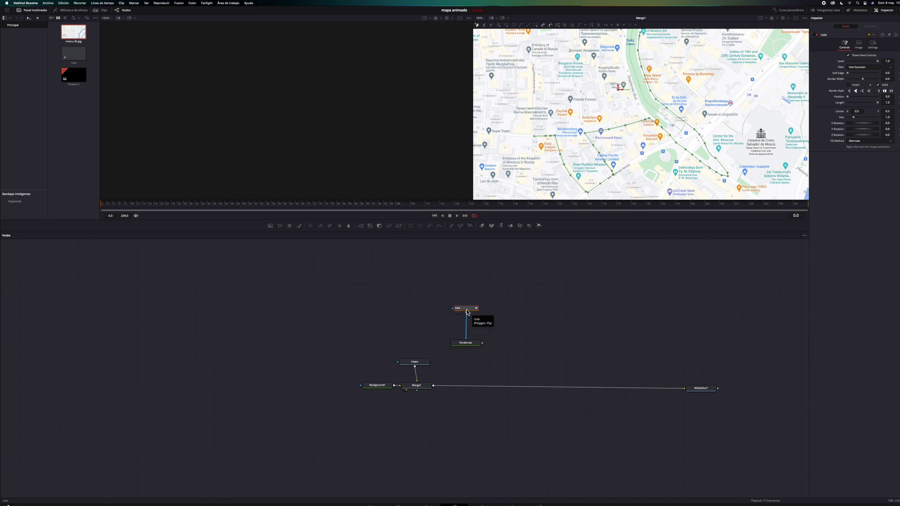
{"action": "key", "text": "1"}
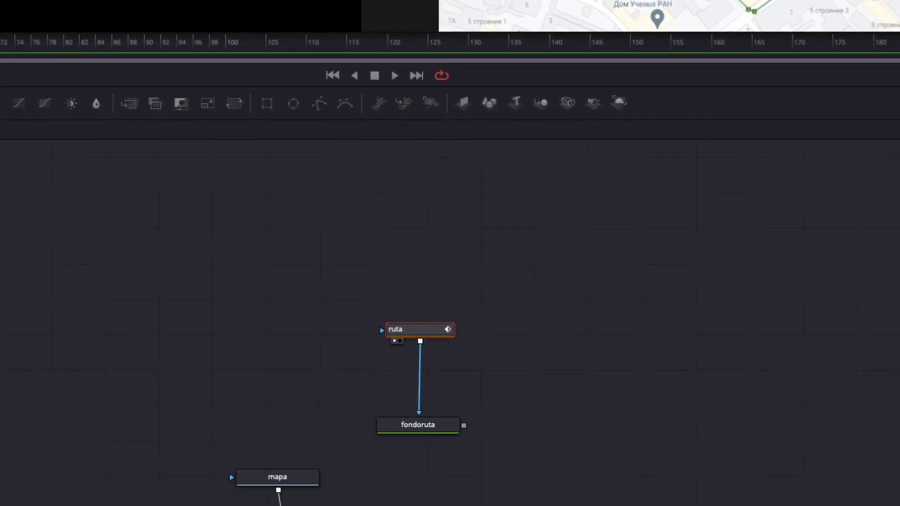
{"action": "left_click", "coordinate": [445, 427]}
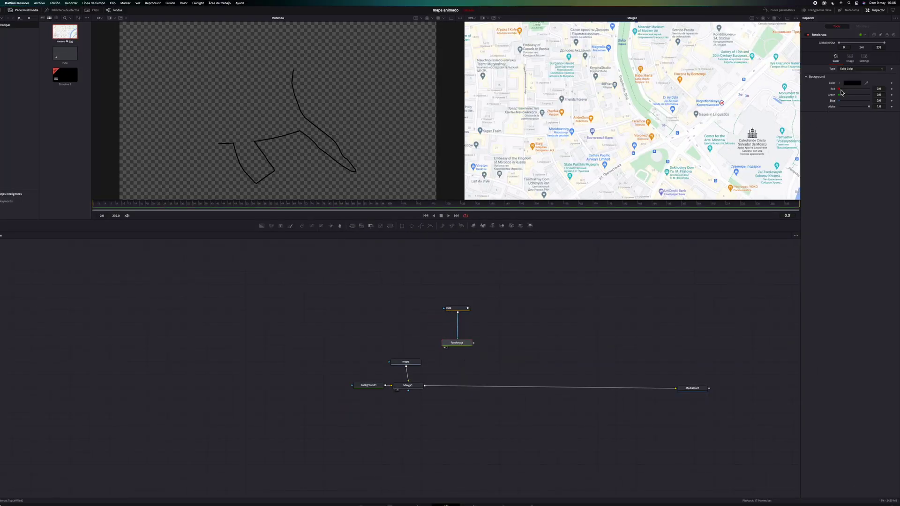
Set the fondoruta colour to dark purple: Red 0.307, Green 0.031, Blue 0.373.
{"action": "left_click_drag", "start_coordinate": [840, 89], "coordinate": [871, 94]}
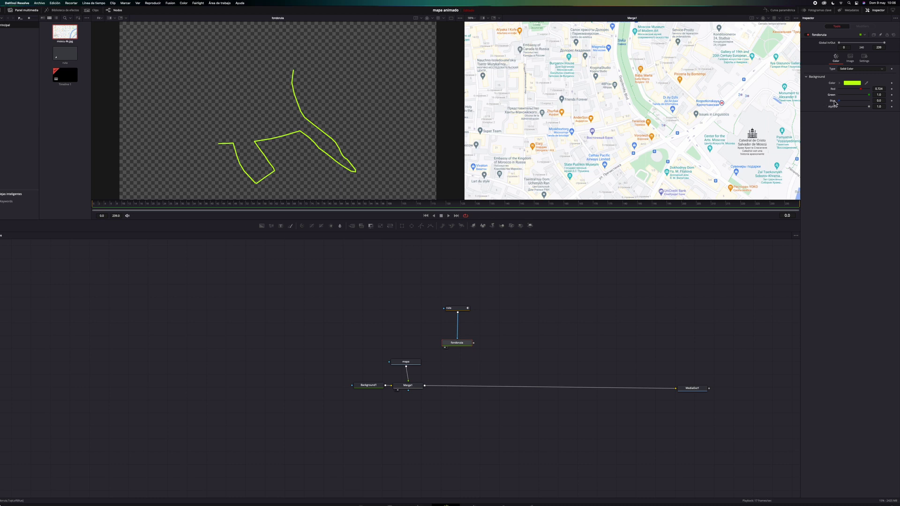
{"action": "left_click_drag", "start_coordinate": [839, 101], "coordinate": [873, 100]}
{"action": "mouse_move", "coordinate": [862, 90]}
{"action": "left_mouse_down"}
{"action": "mouse_move", "coordinate": [842, 93]}
{"action": "mouse_move", "coordinate": [853, 93]}
{"action": "left_mouse_up"}
{"action": "mouse_move", "coordinate": [869, 94]}
{"action": "left_mouse_down"}
{"action": "mouse_move", "coordinate": [840, 95]}
{"action": "mouse_move", "coordinate": [850, 104]}
{"action": "left_mouse_up"}
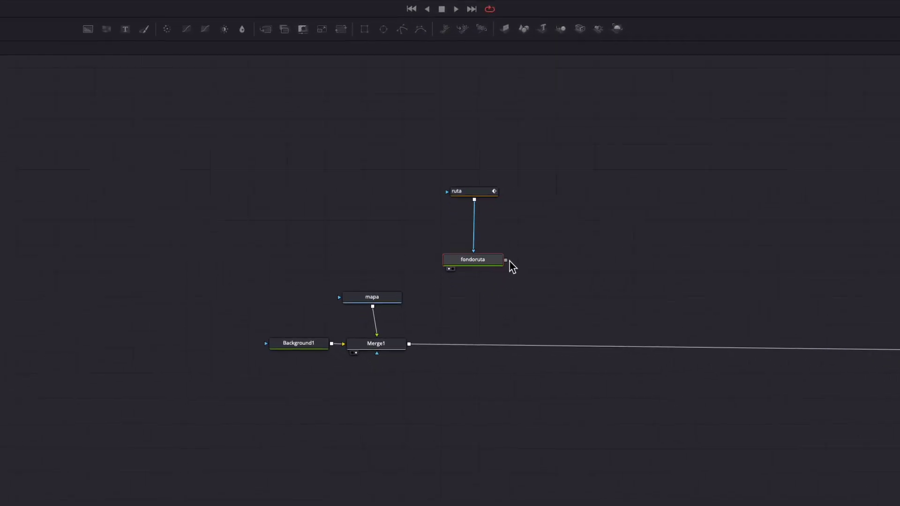
Merge fondoruta over Merge1 as Merge2 and show Merge2 in the right viewer.
{"action": "mouse_move", "coordinate": [518, 228]}
{"action": "left_mouse_down"}
{"action": "mouse_move", "coordinate": [592, 207]}
{"action": "mouse_move", "coordinate": [405, 328]}
{"action": "left_mouse_up"}
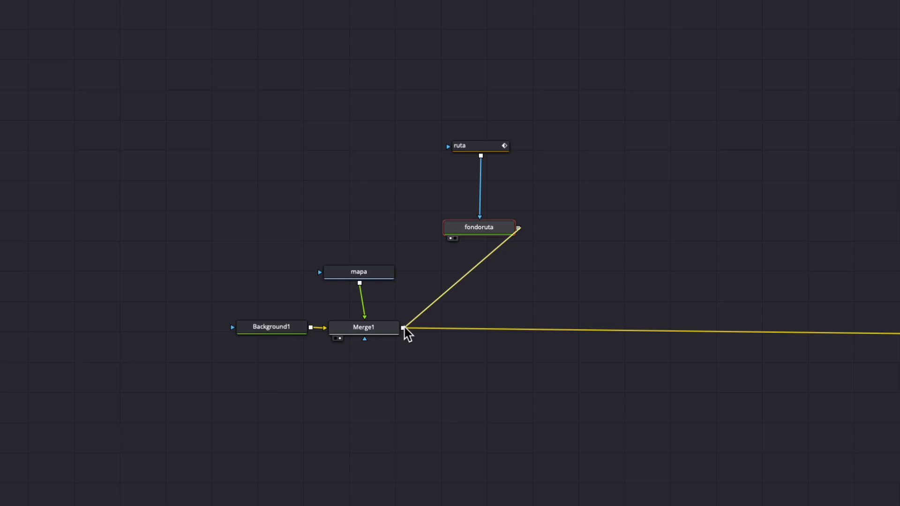
{"action": "left_click_drag", "start_coordinate": [406, 332], "coordinate": [405, 329]}
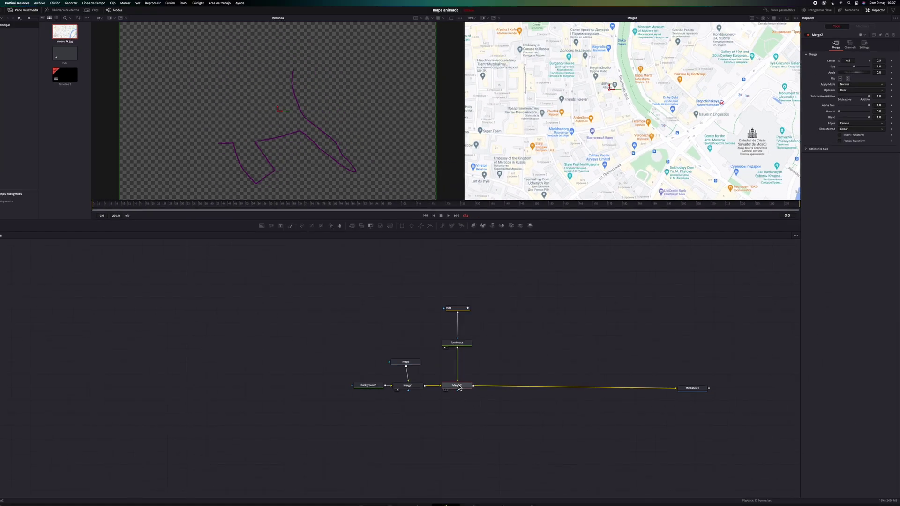
{"action": "key", "text": "2"}
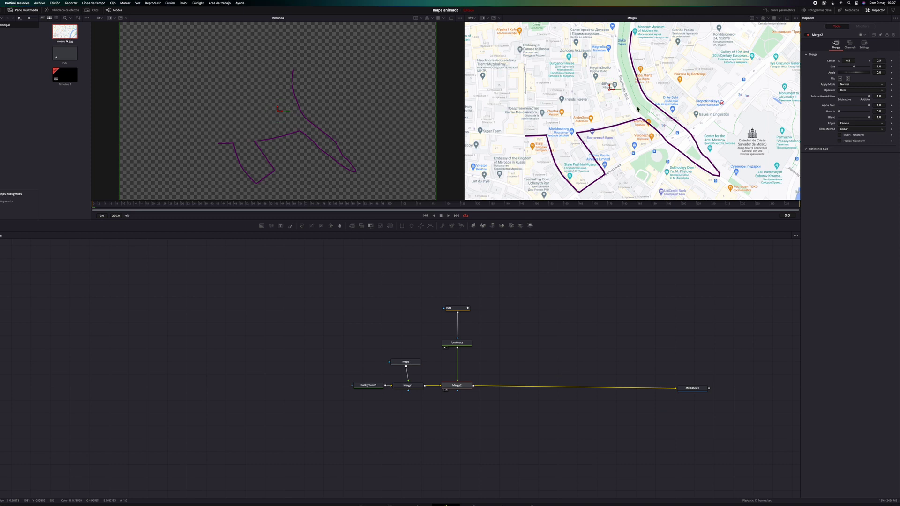
Adjust the ruta route's Moskhoztorg corner point, then select the lower-right corner point.
{"action": "left_click", "coordinate": [459, 310]}
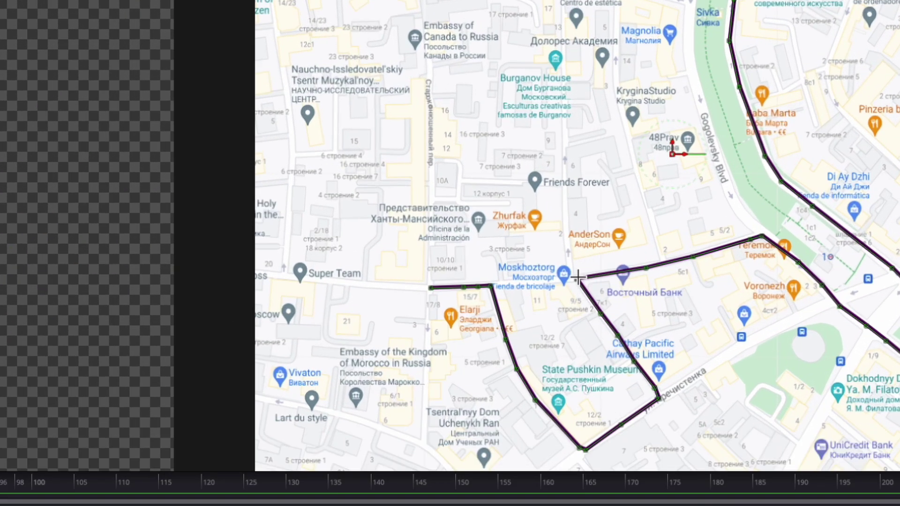
{"action": "mouse_move", "coordinate": [576, 280]}
{"action": "left_mouse_down"}
{"action": "mouse_move", "coordinate": [454, 282]}
{"action": "mouse_move", "coordinate": [576, 279]}
{"action": "left_mouse_up"}
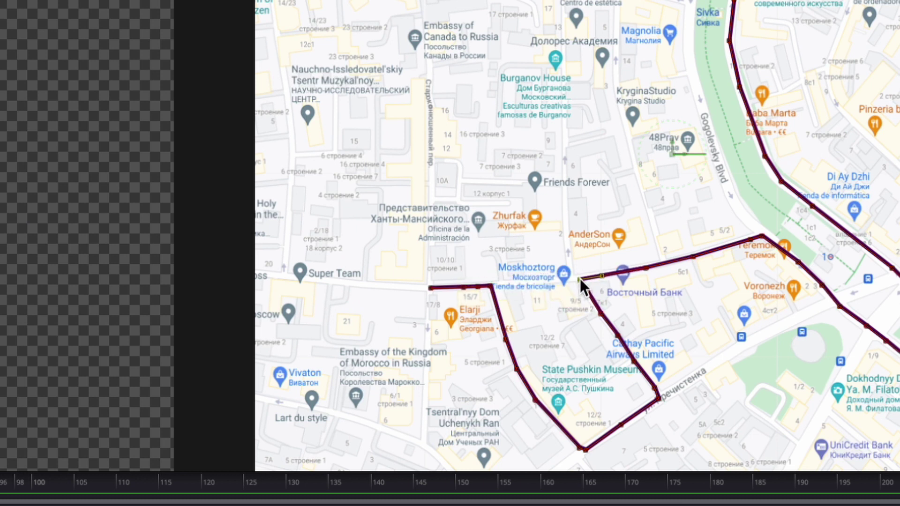
{"action": "left_click", "coordinate": [656, 387]}
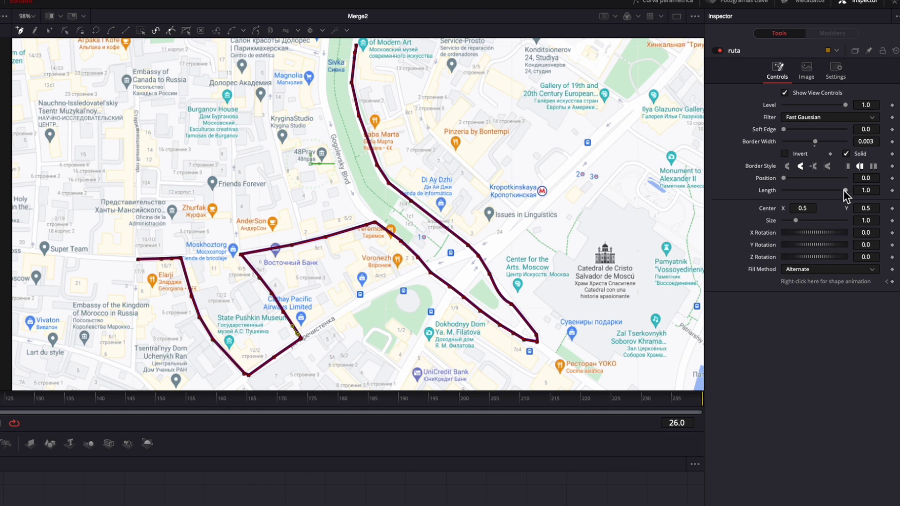
Keyframe the ruta route's Length from 0 at frame 26 to 1.0 at frame 175.
{"action": "left_click_drag", "start_coordinate": [843, 189], "coordinate": [775, 196]}
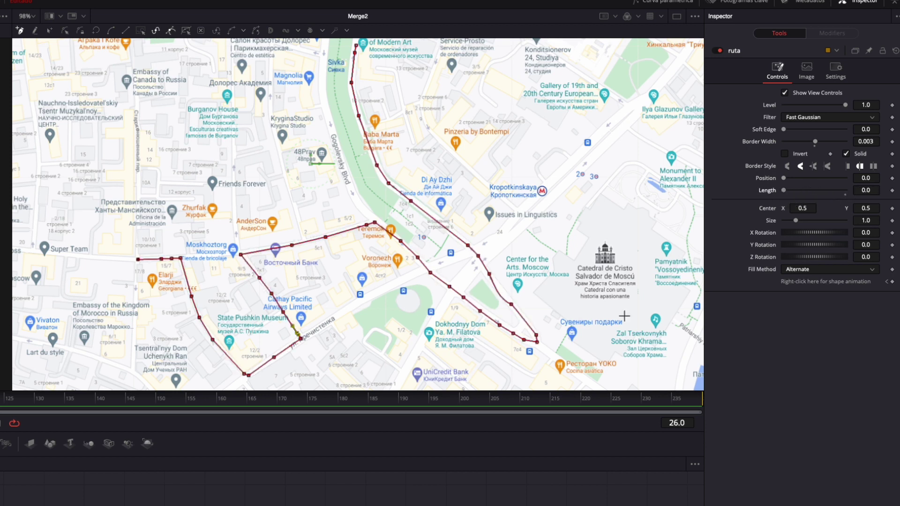
{"action": "left_click", "coordinate": [892, 191]}
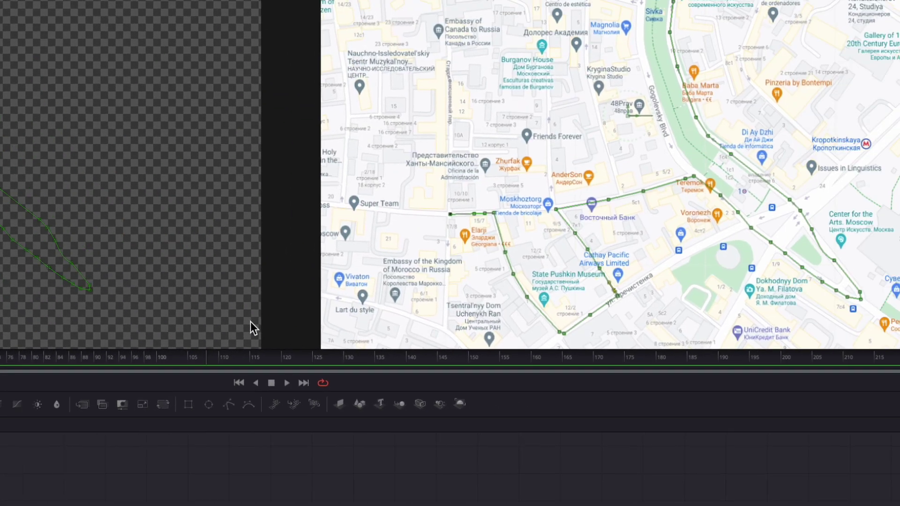
{"action": "left_click_drag", "start_coordinate": [165, 363], "coordinate": [352, 364]}
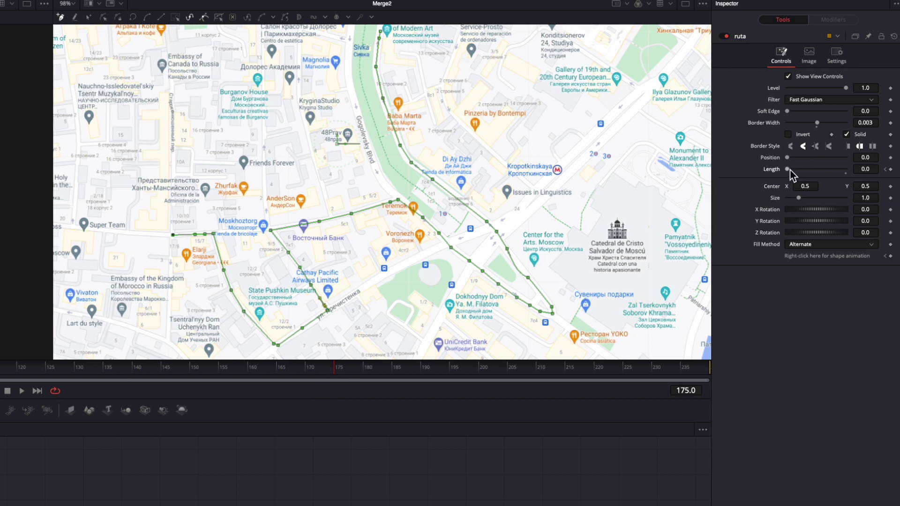
{"action": "left_click_drag", "start_coordinate": [790, 169], "coordinate": [844, 170]}
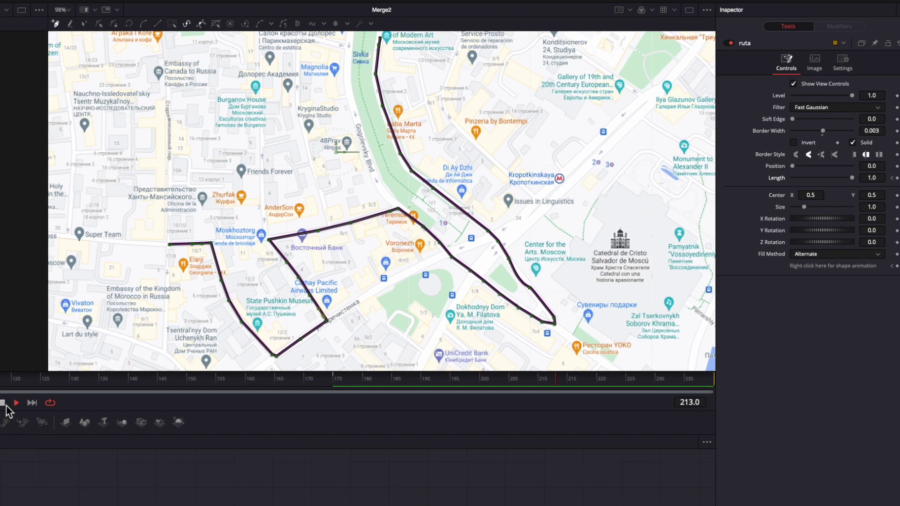
Stop the preview and show the Spline editor with the ruta Length and Polyline curves.
{"action": "left_click", "coordinate": [7, 396]}
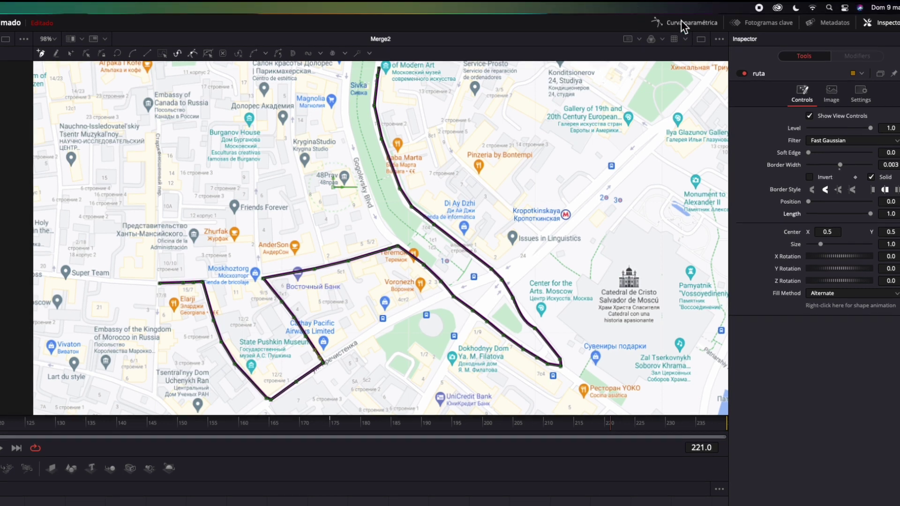
{"action": "left_click", "coordinate": [686, 12]}
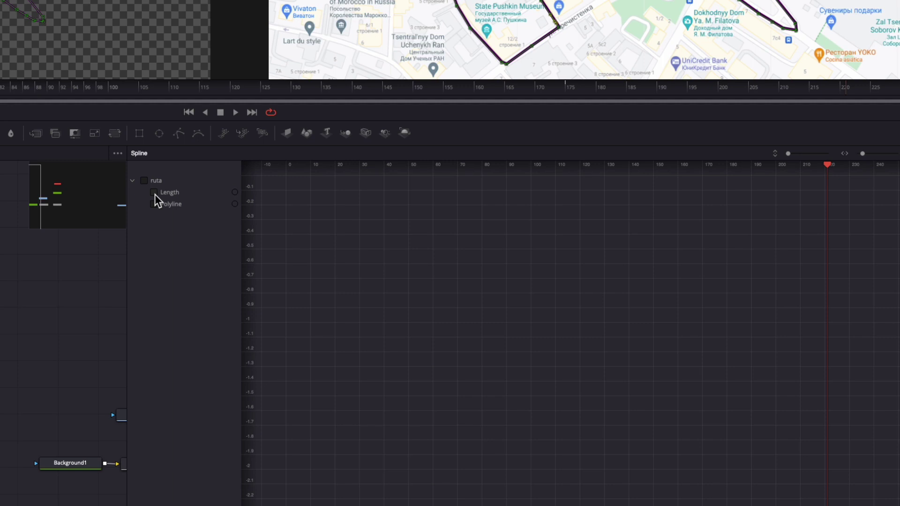
Display the Length curve and make both of its keyframes smooth with Shift+S.
{"action": "left_click", "coordinate": [154, 193]}
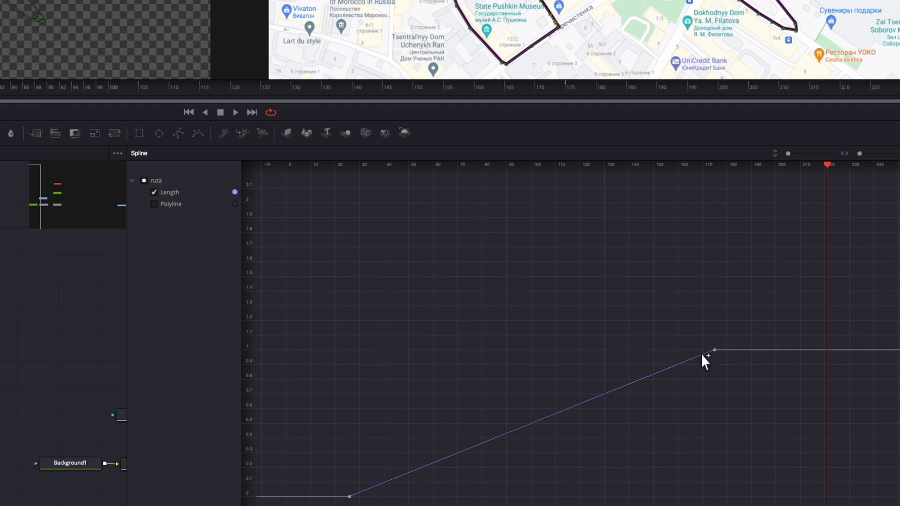
{"action": "left_click_drag", "start_coordinate": [299, 249], "coordinate": [760, 505]}
{"action": "key", "text": "shift+s"}
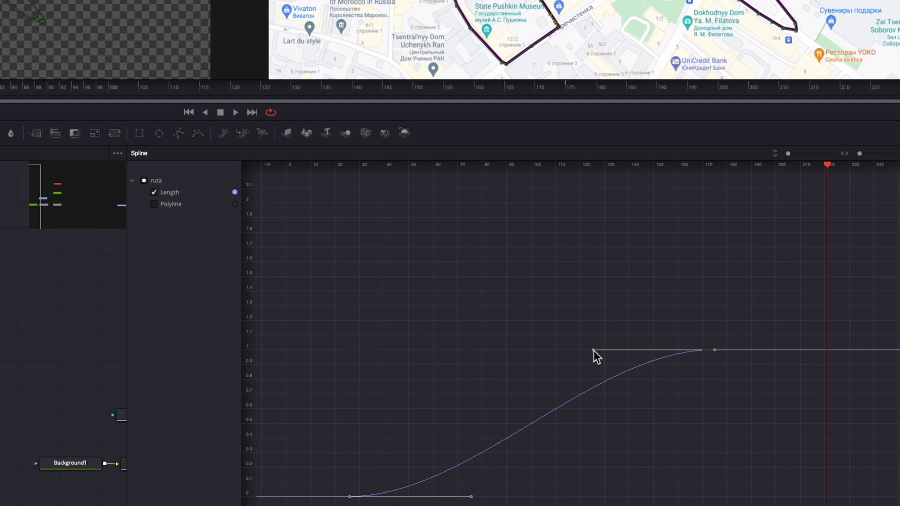
Lengthen the final Length keyframe's ease-in handle so the curve rises more steeply.
{"action": "mouse_move", "coordinate": [590, 351]}
{"action": "left_mouse_down"}
{"action": "mouse_move", "coordinate": [458, 351]}
{"action": "mouse_move", "coordinate": [364, 331]}
{"action": "mouse_move", "coordinate": [370, 347]}
{"action": "left_mouse_up"}
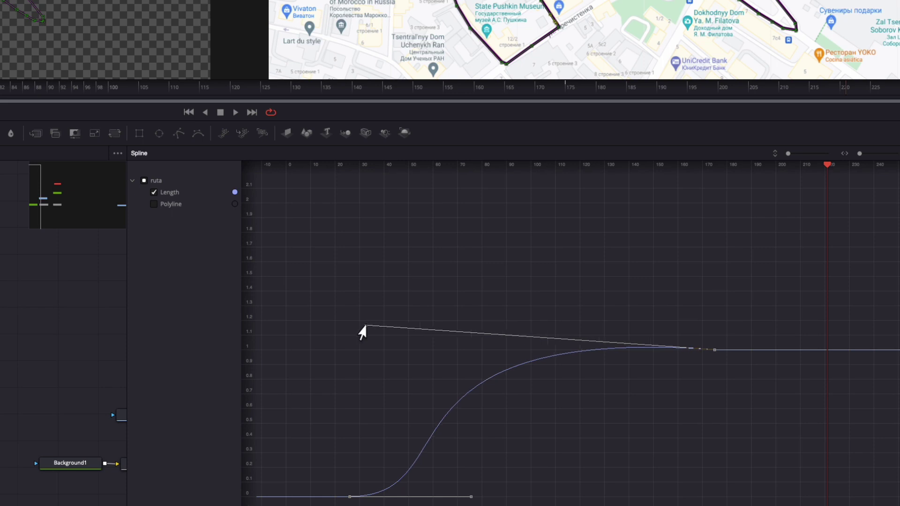